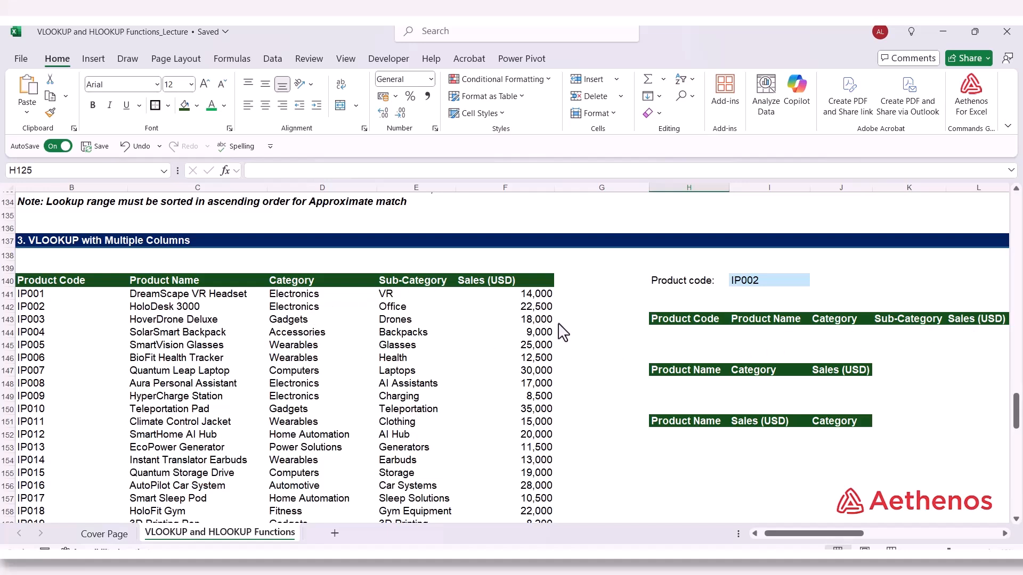
Start a VLOOKUP formula in H144 that looks up the product code in I140 within the Data table range
click(670, 332)
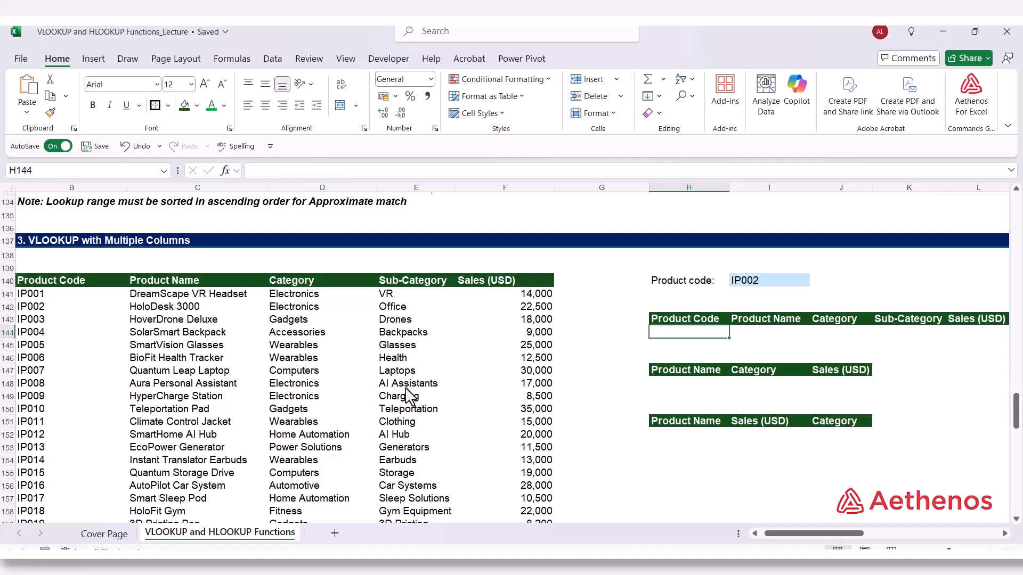
text(=)
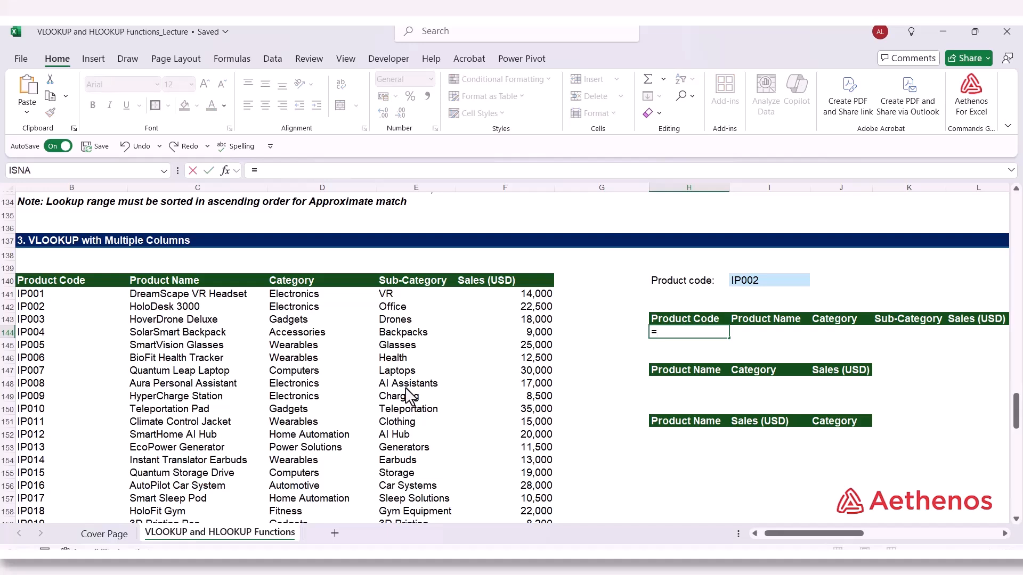
text(vlo)
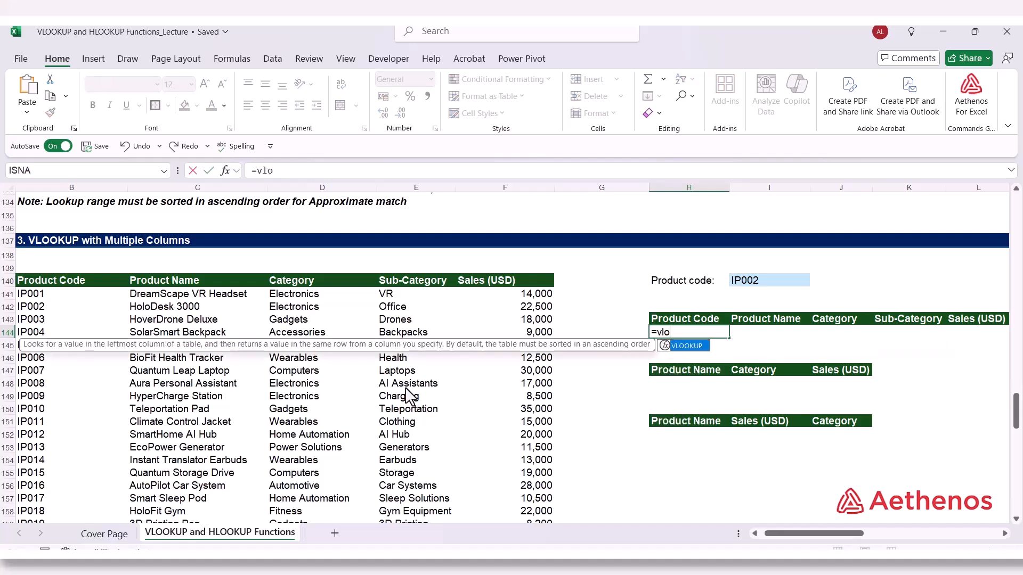
key(Tab)
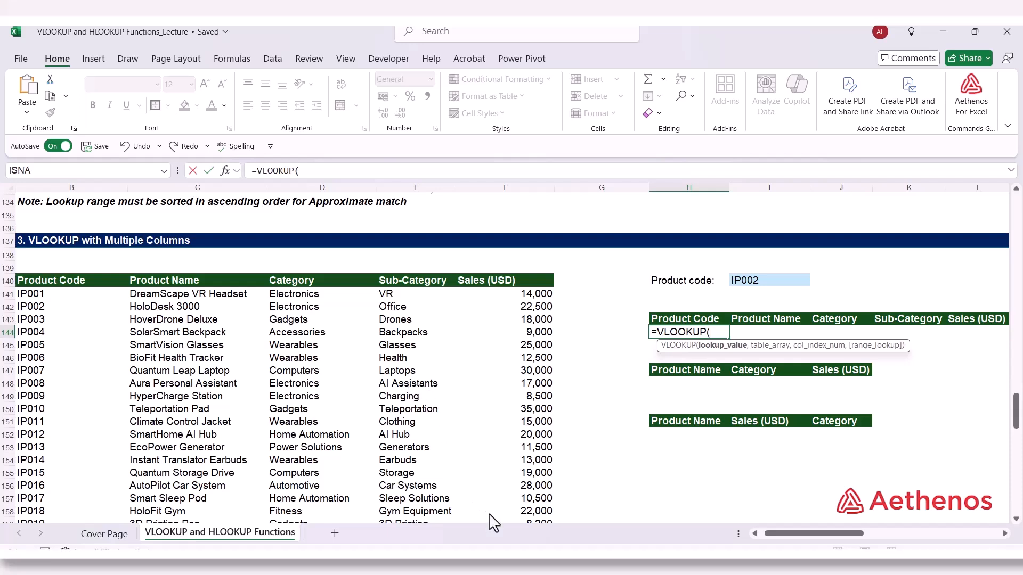
click(761, 283)
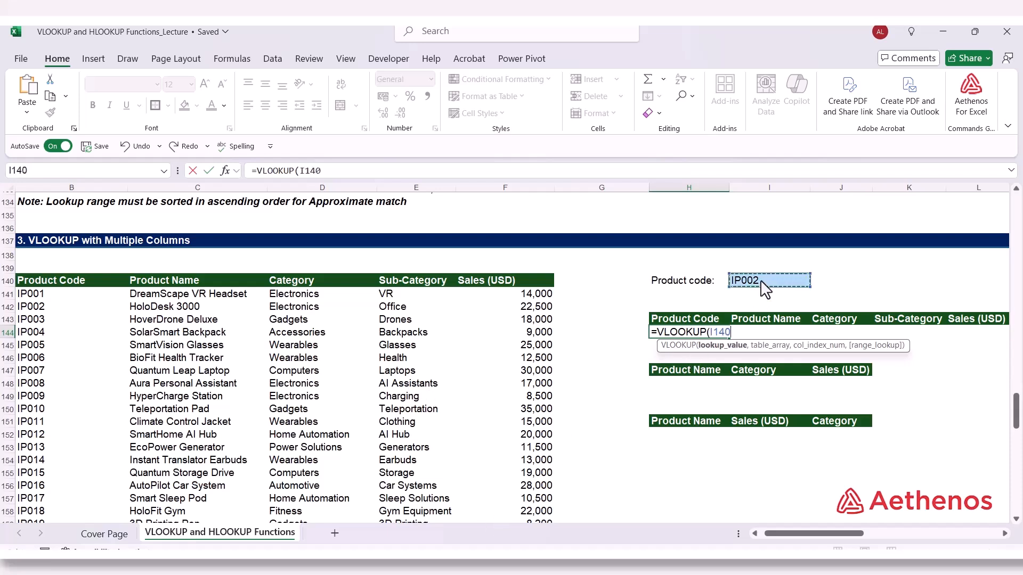
text(,)
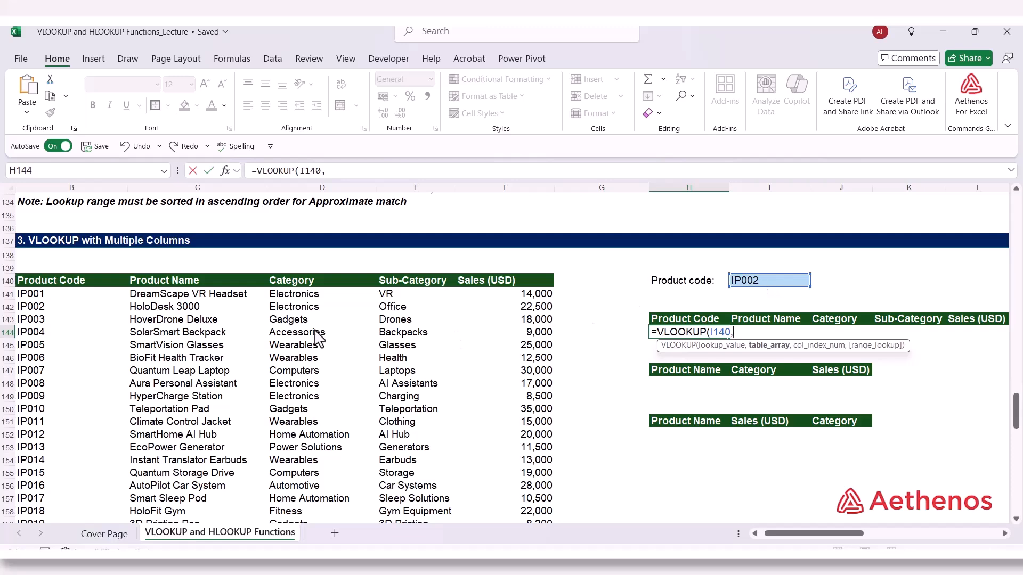
drag(42, 296, 511, 506)
scroll(530, 468, up, 7)
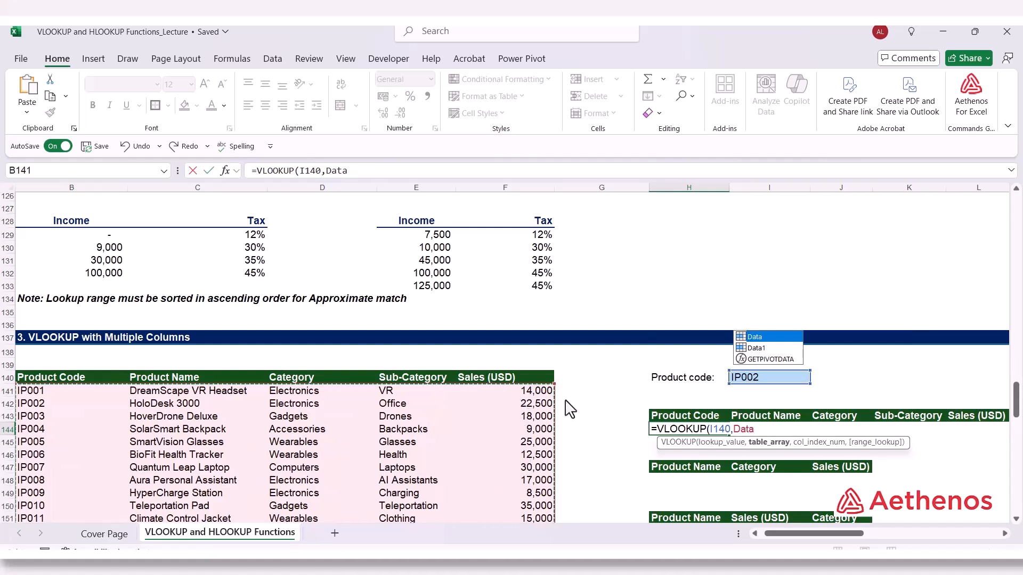
Complete the H144 formula with column array {1,2,3,4,5} and exact match FALSE so it spills all five fields
text(,)
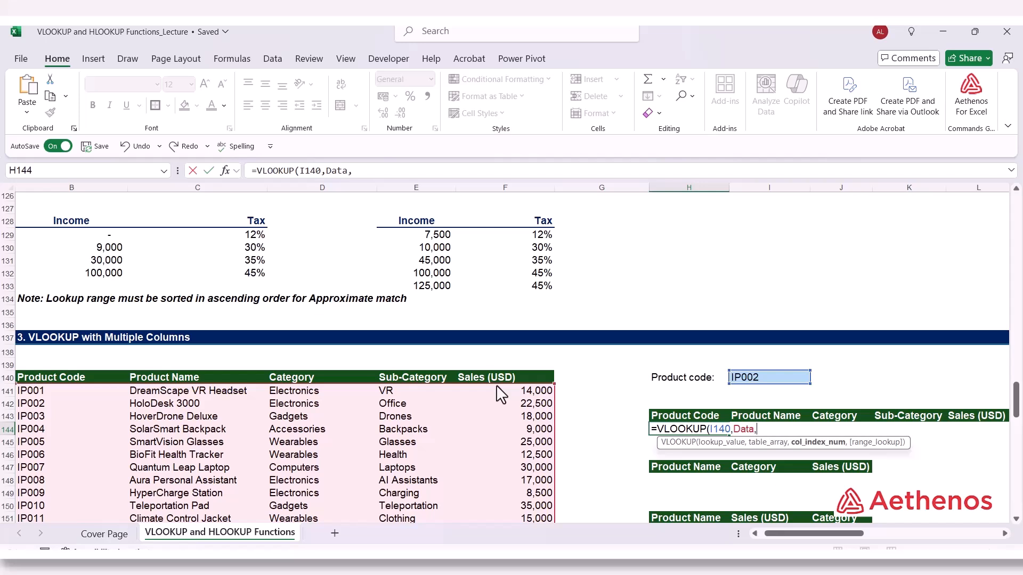
text({1,)
text(2,3,4,5)
text(},)
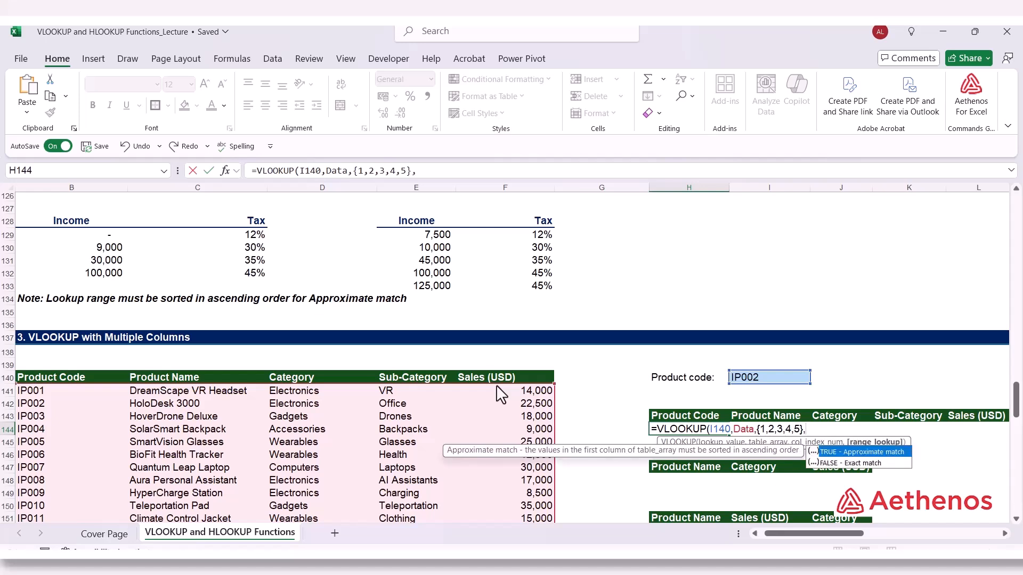
key(Down)
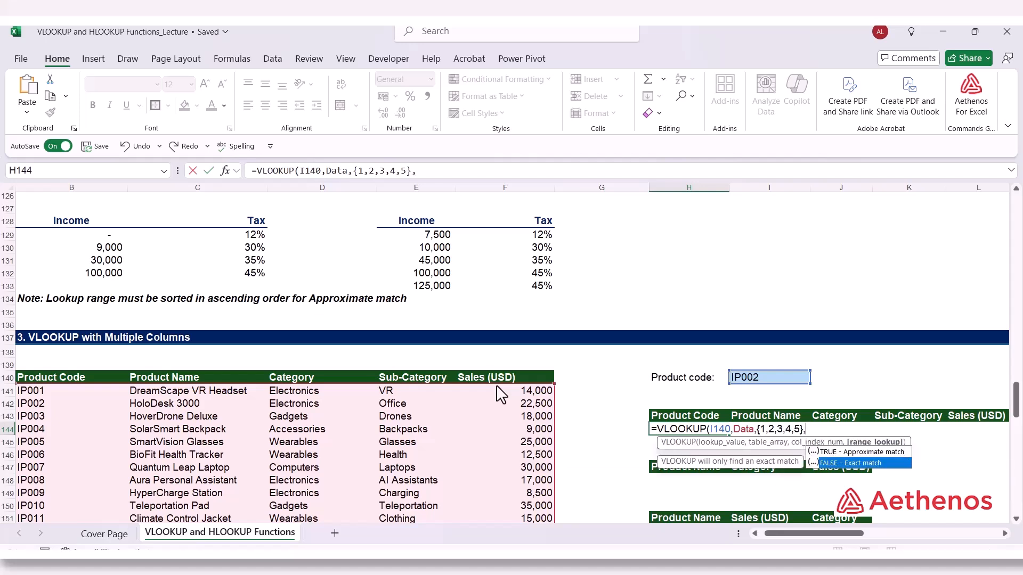
key(Tab)
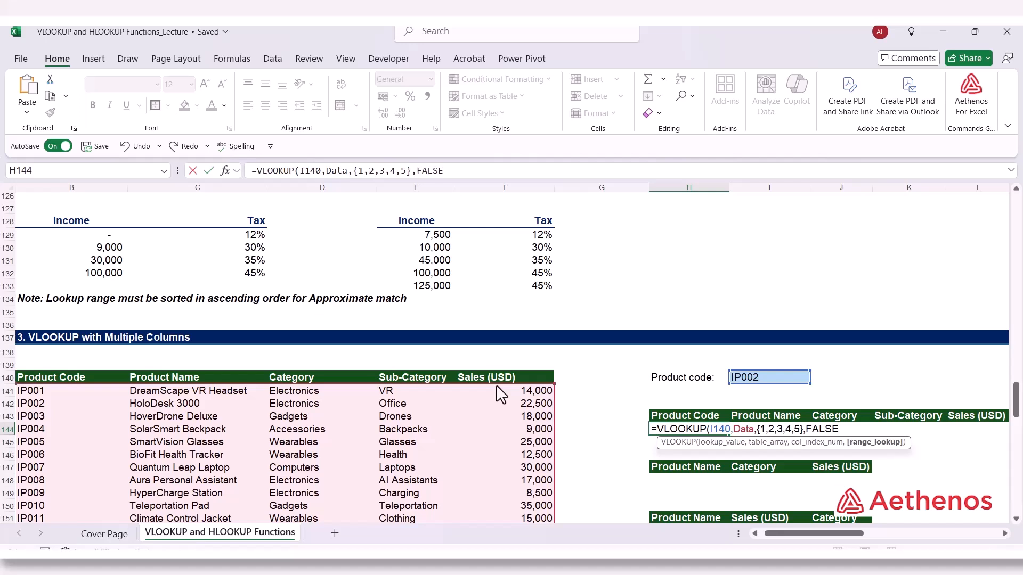
text())
key(Return)
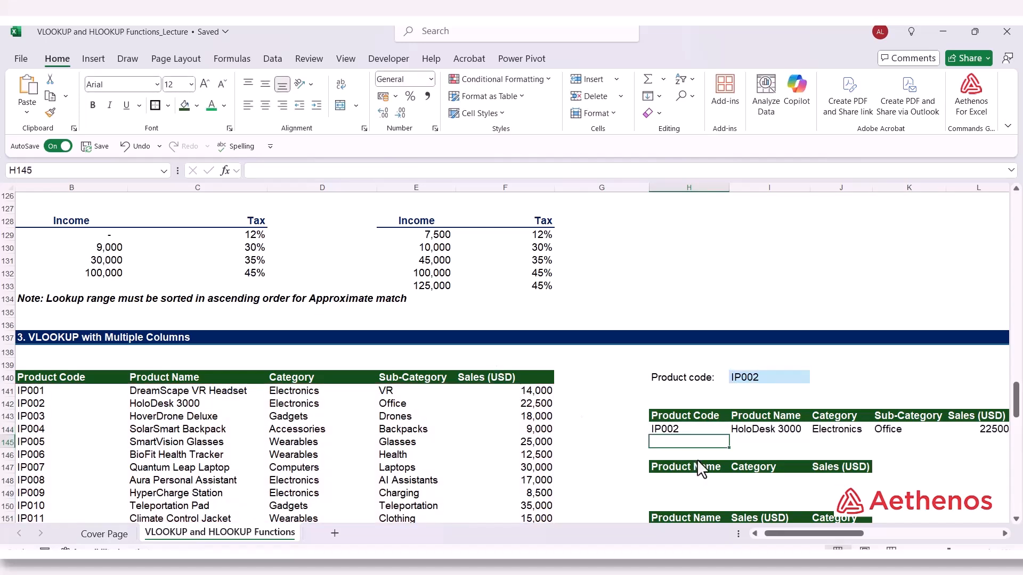
Inspect the spilled results in row 144 and compare them with the HoloDesk 3000 row of the source table
scroll(794, 535, right, 3)
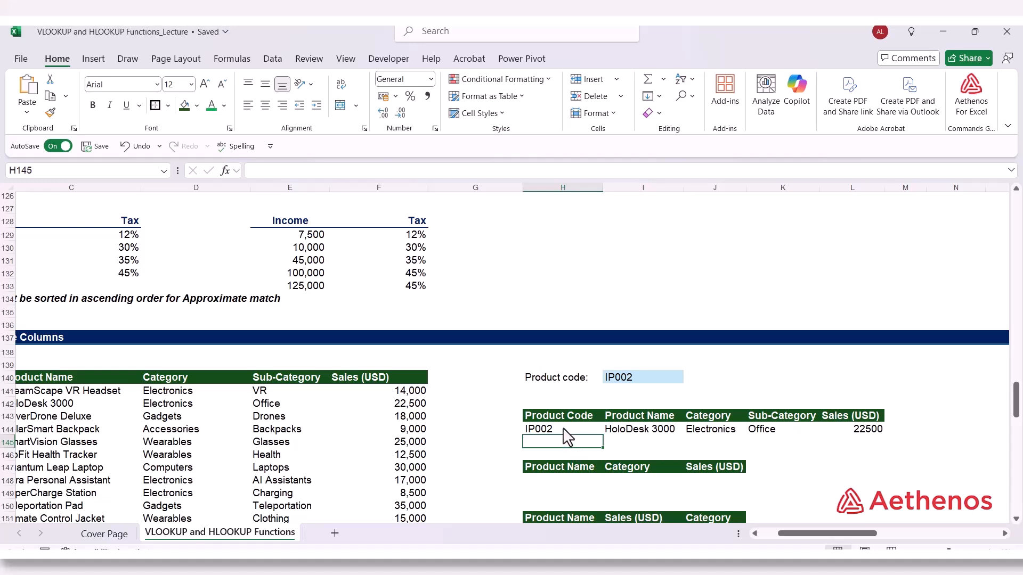
click(638, 430)
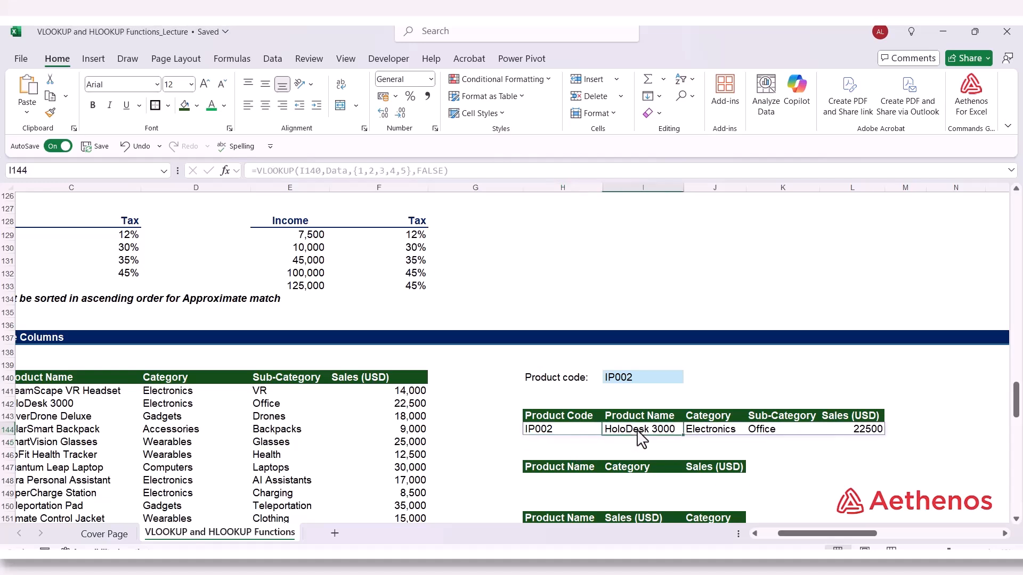
click(723, 432)
click(771, 433)
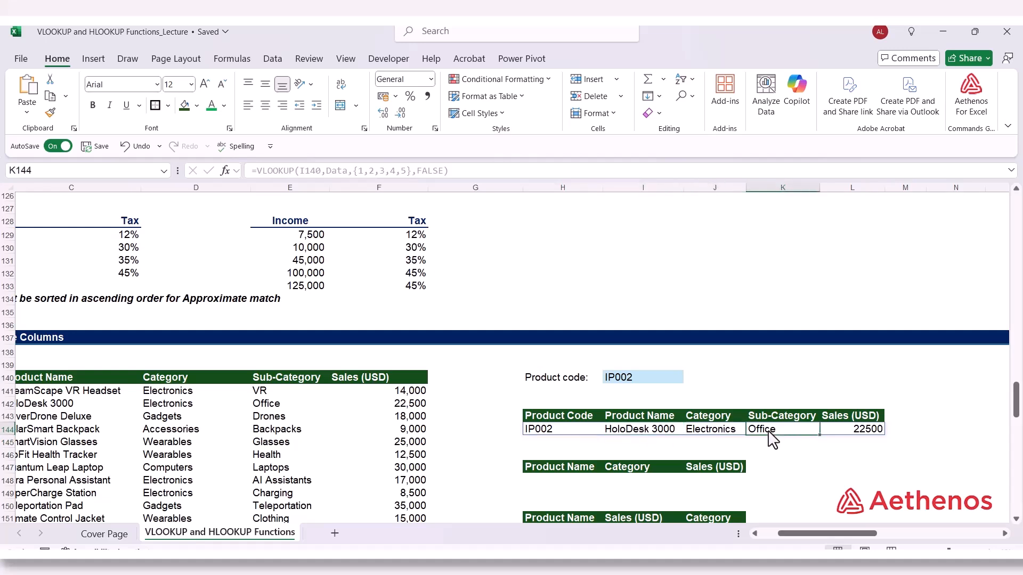
click(835, 438)
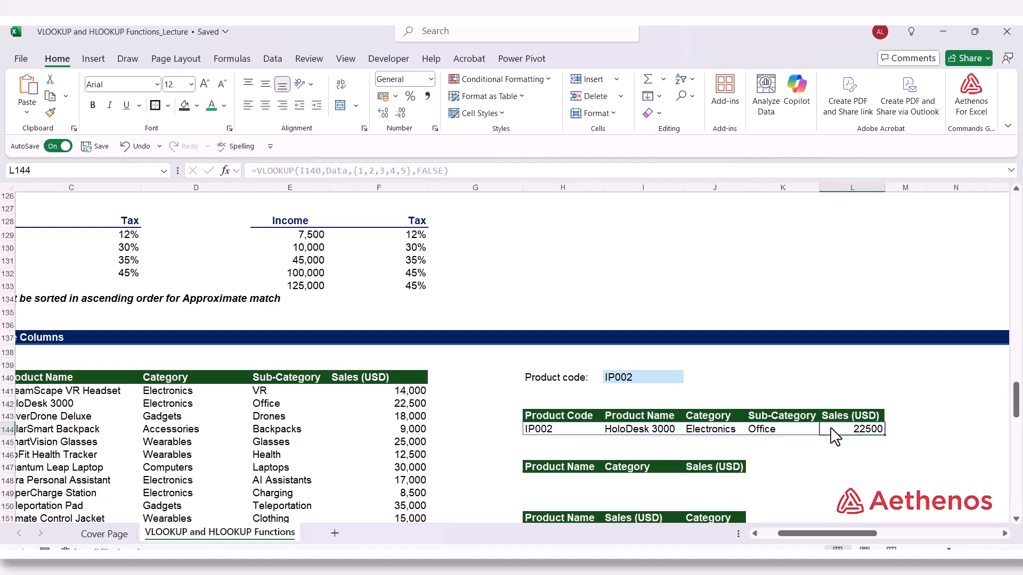
click(101, 407)
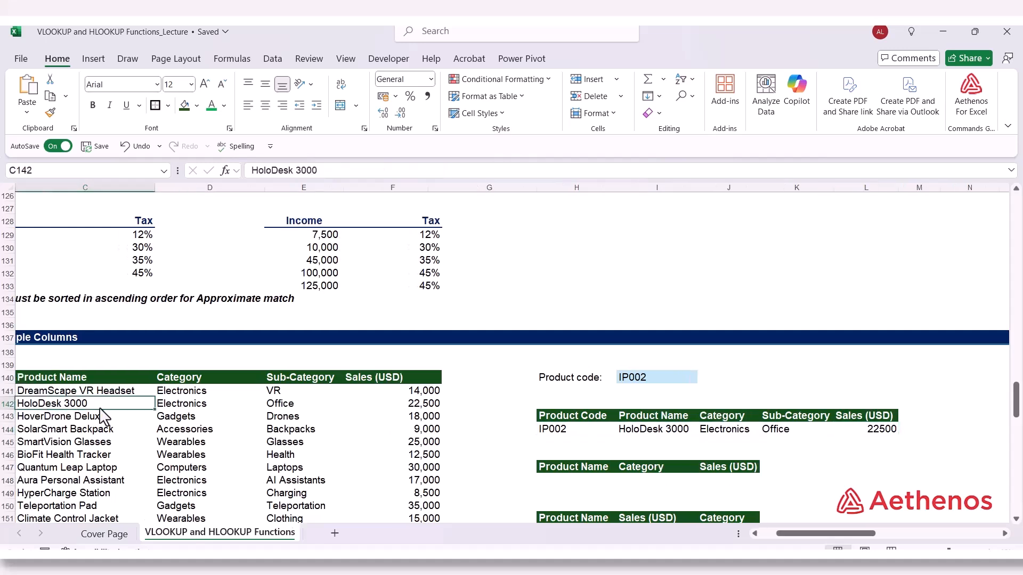
drag(100, 408, 416, 406)
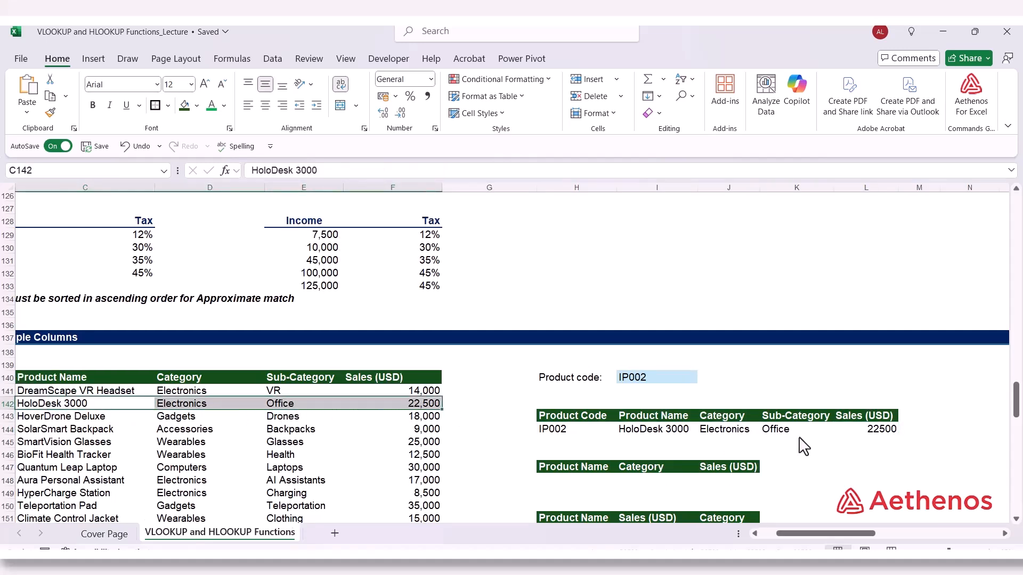
click(551, 431)
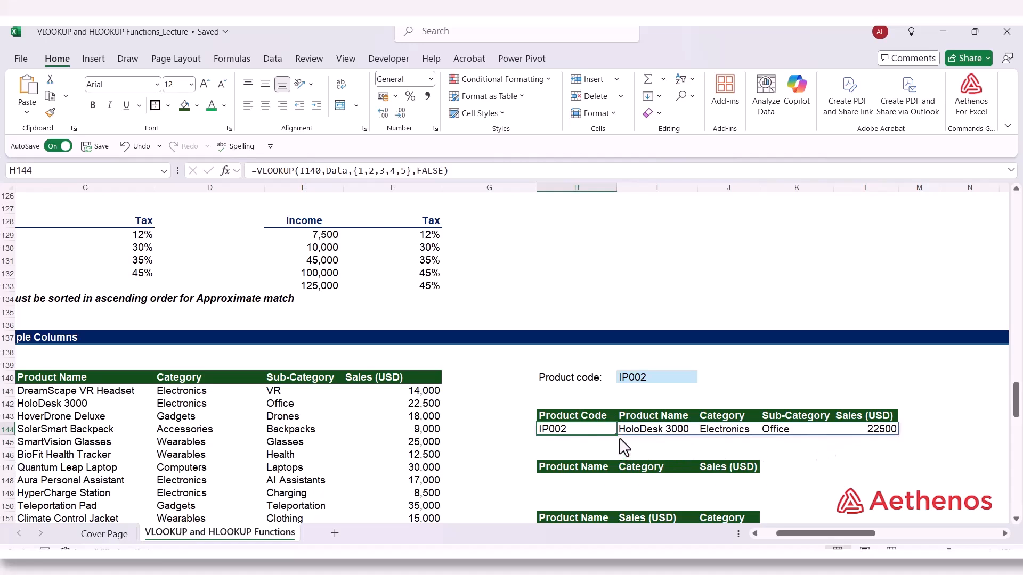
Start a VLOOKUP in H148 below the Product Name, Category, Sales headers, using I140 and the Data table
click(575, 472)
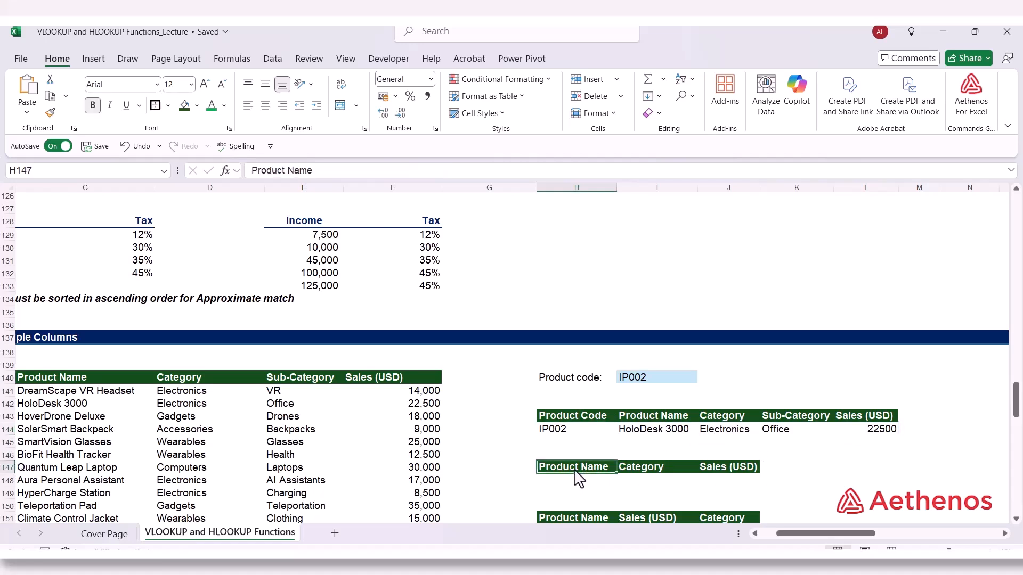
click(643, 472)
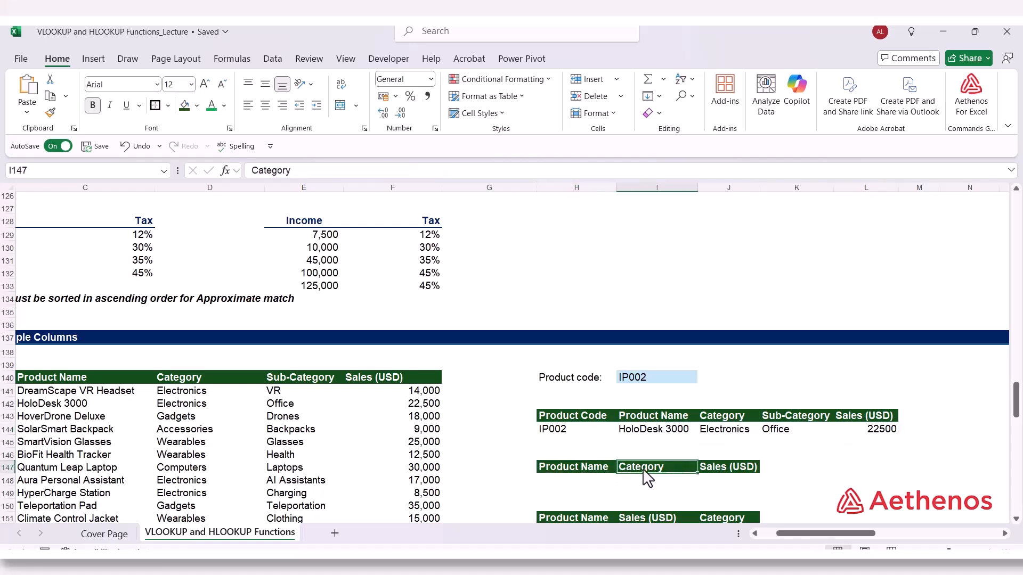
click(710, 471)
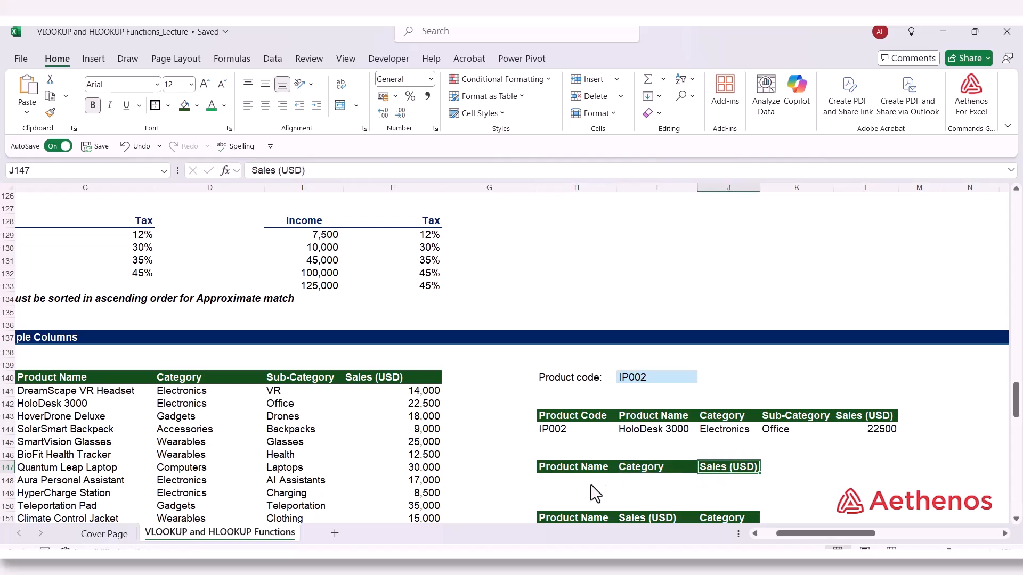
click(576, 481)
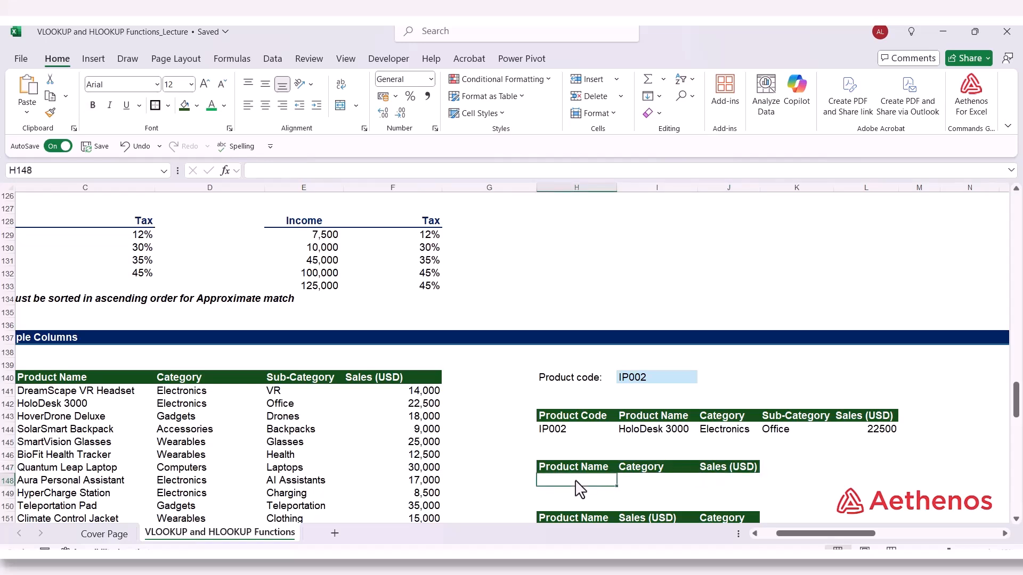
text(=vl)
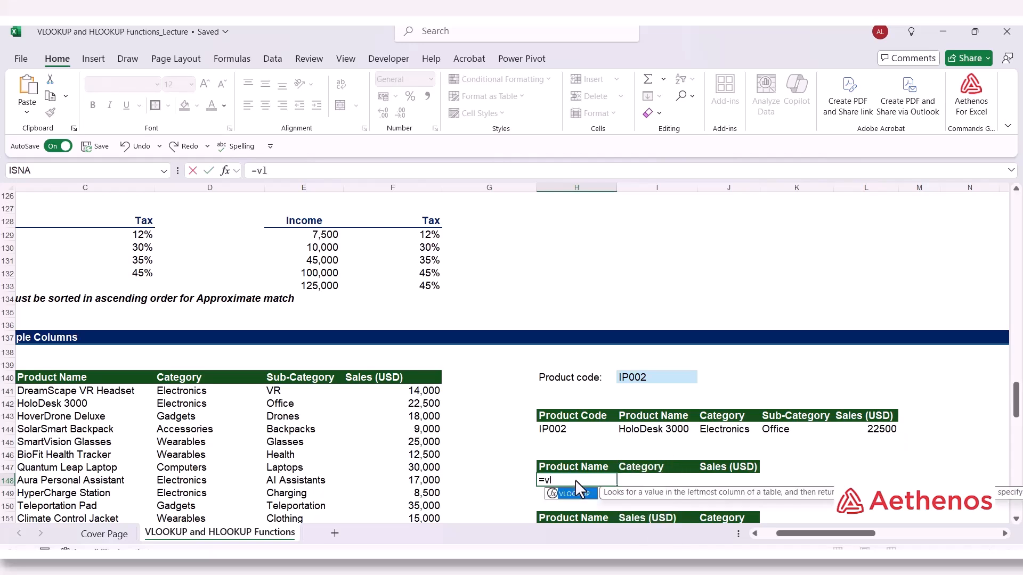
key(Tab)
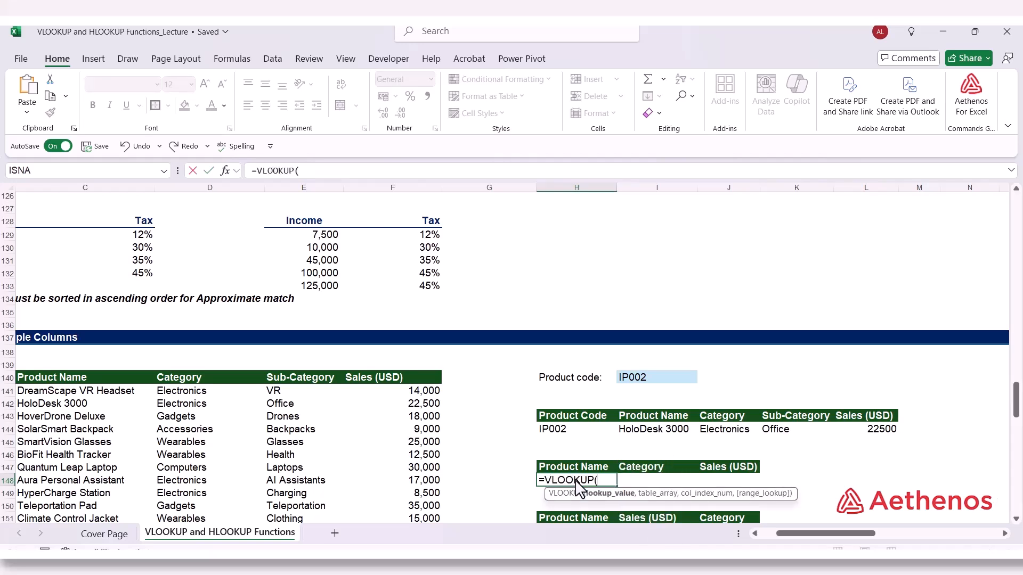
click(657, 383)
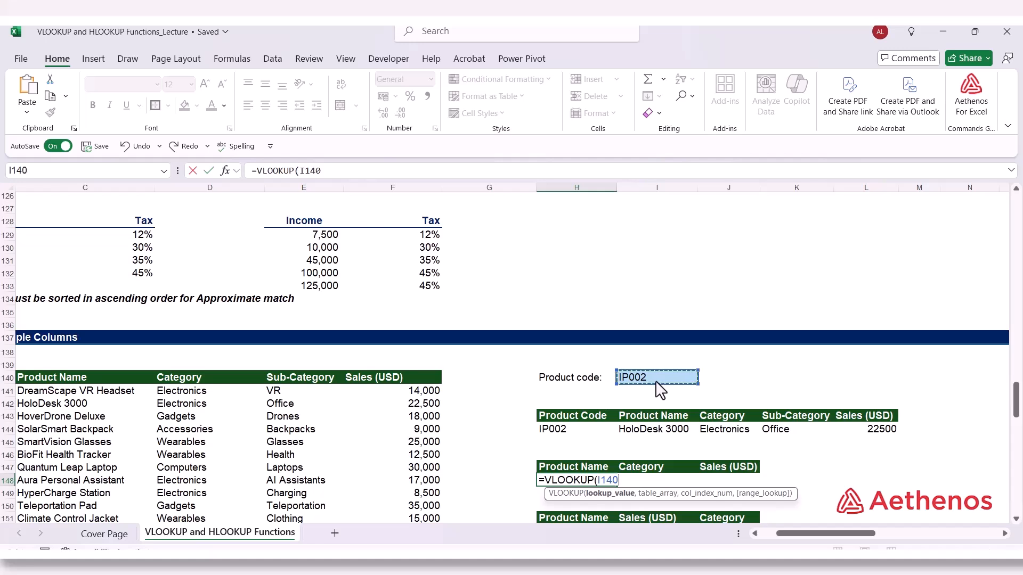
text(,)
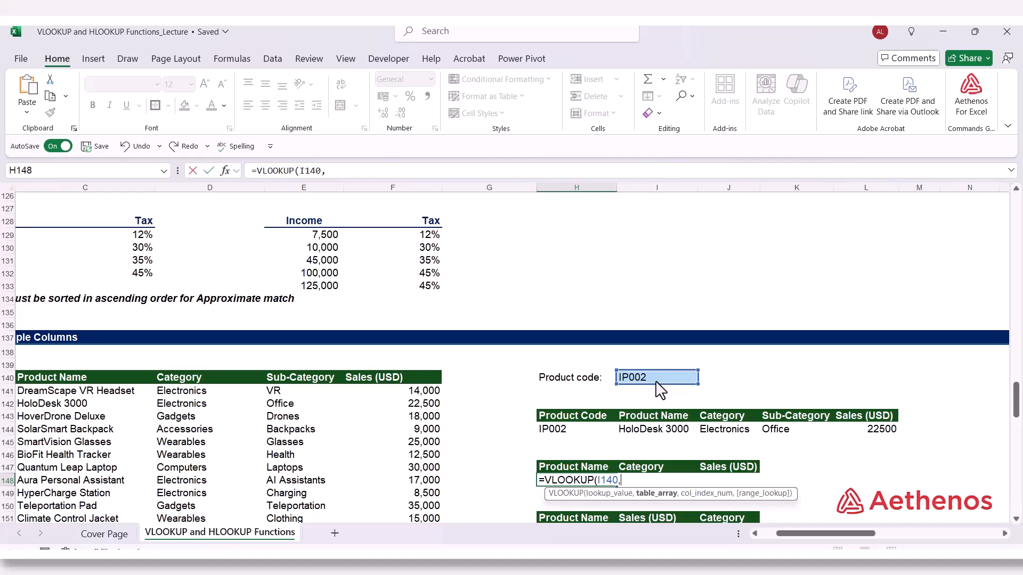
text(d)
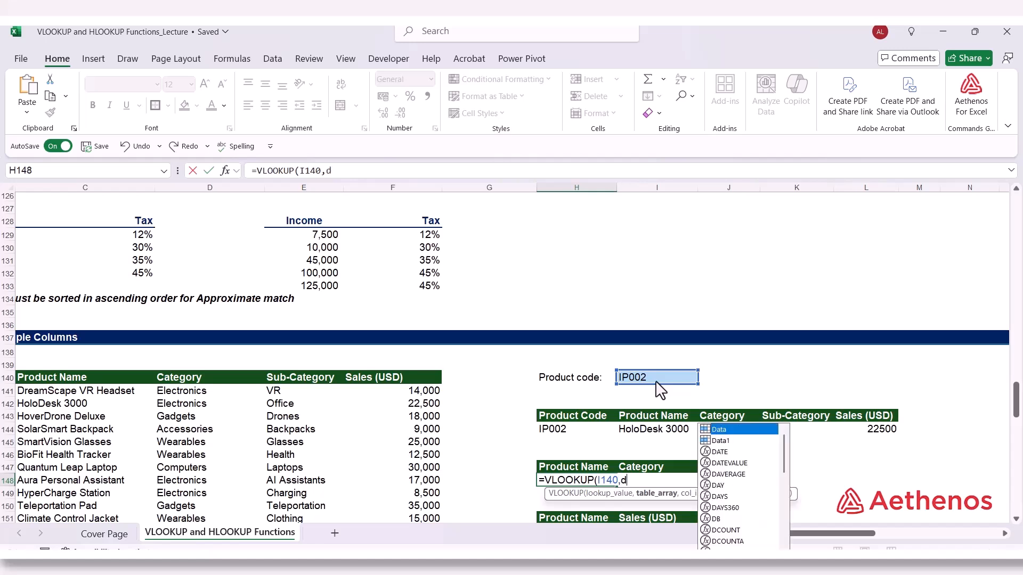
text(at)
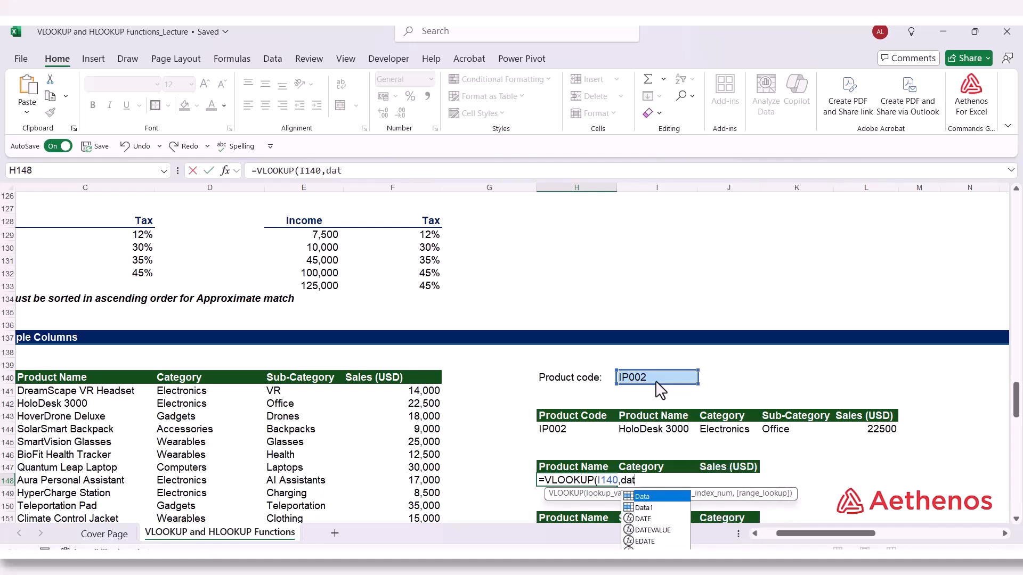
key(Tab)
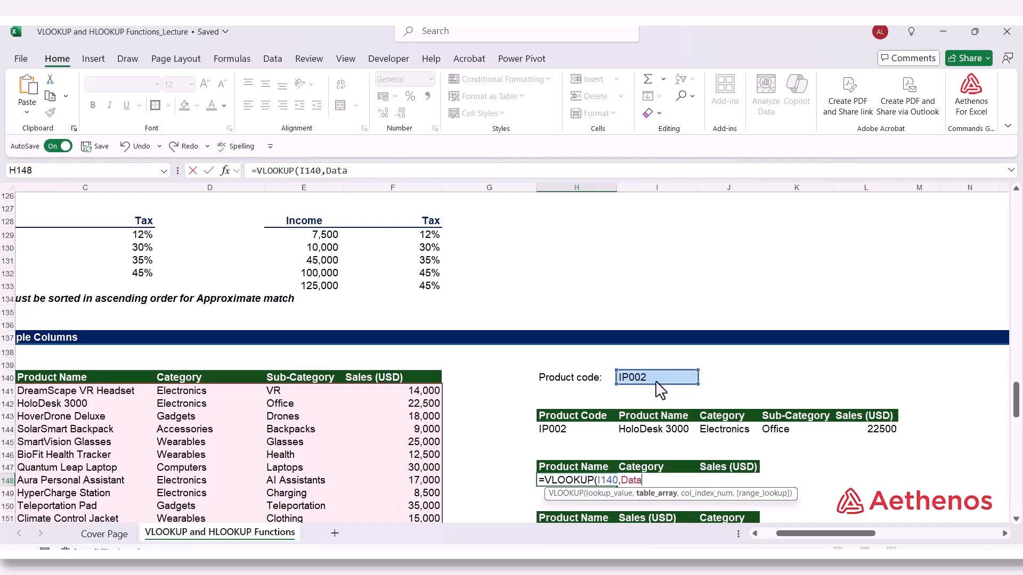
text(,)
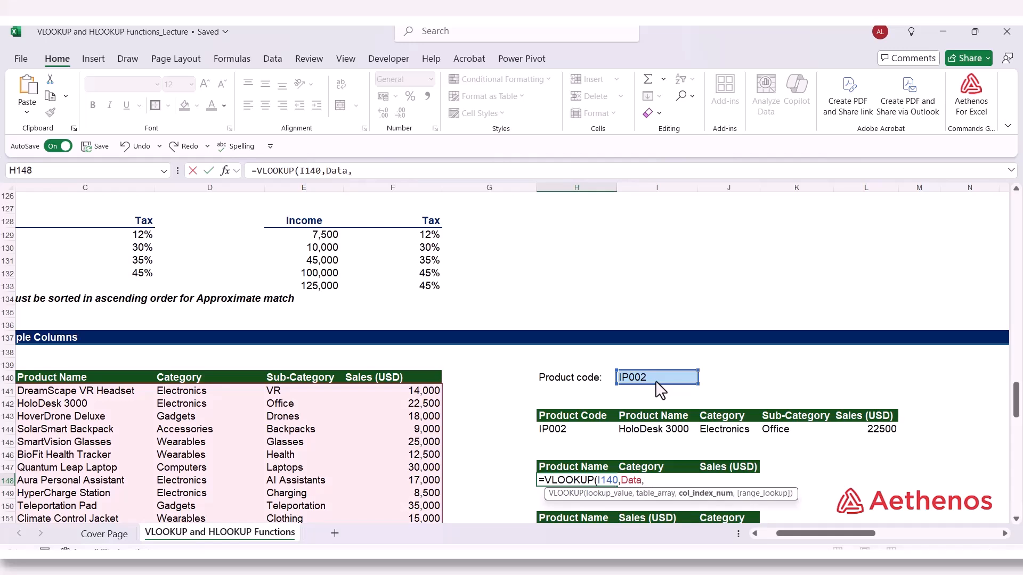
text({2,)
Complete the H148 formula with column array {2,3,5} and exact match FALSE to return name, category and sales
text(3,5},)
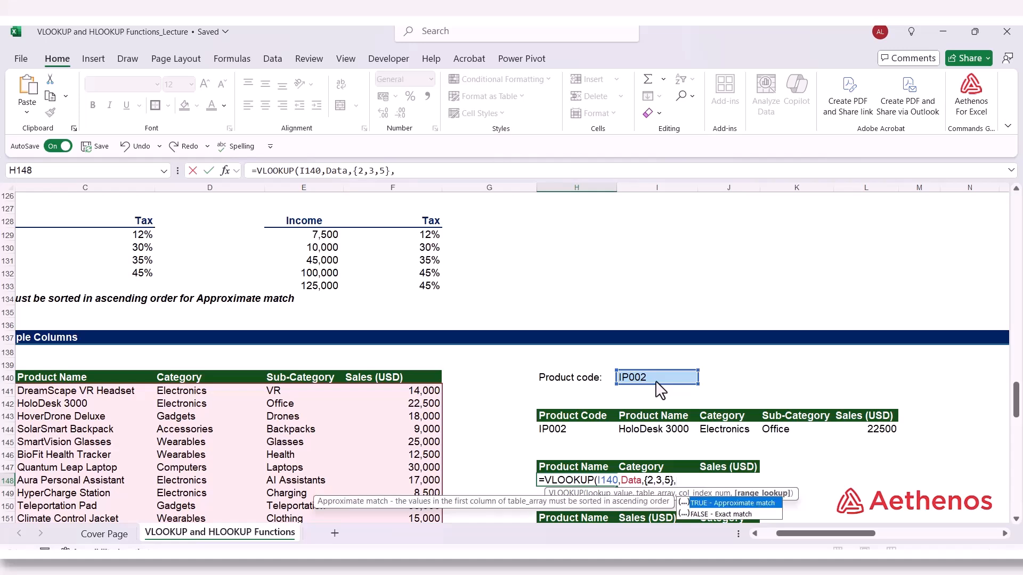
key(Down)
key(Tab)
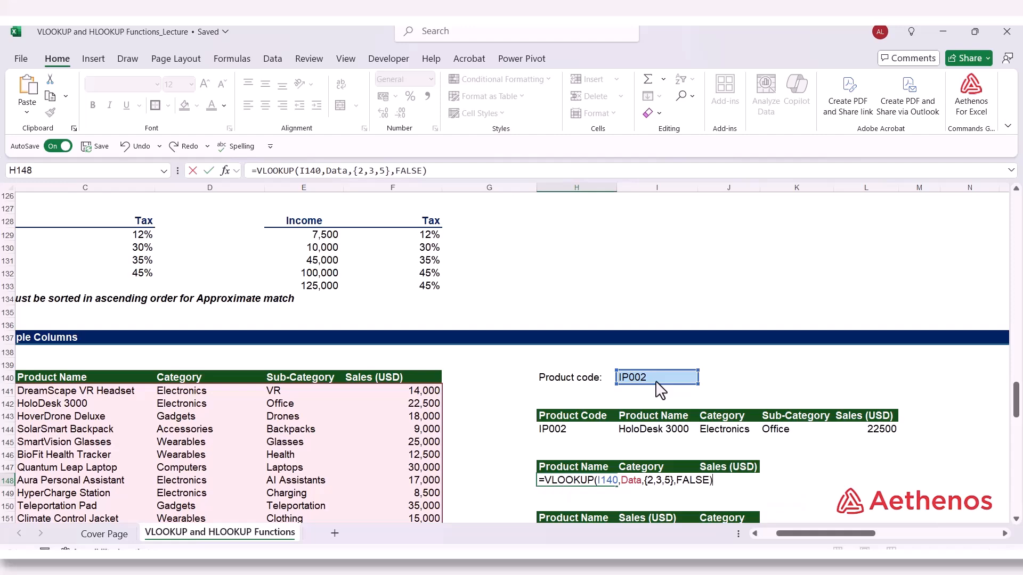
key(Return)
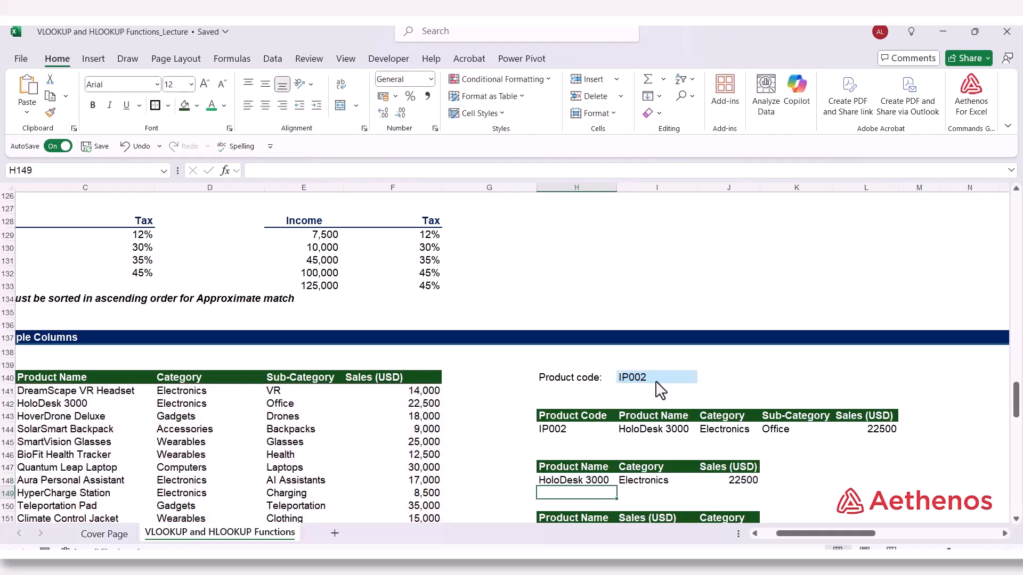
scroll(577, 478, down, 2)
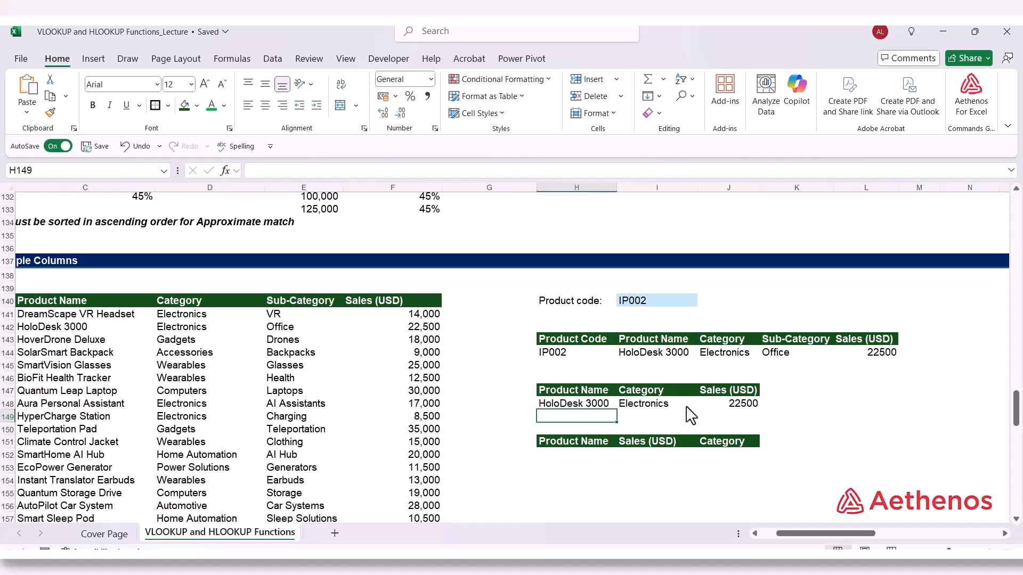
Start a VLOOKUP in H152 below the Product Name, Sales (USD), Category headers, using I140 and the Data table
click(580, 456)
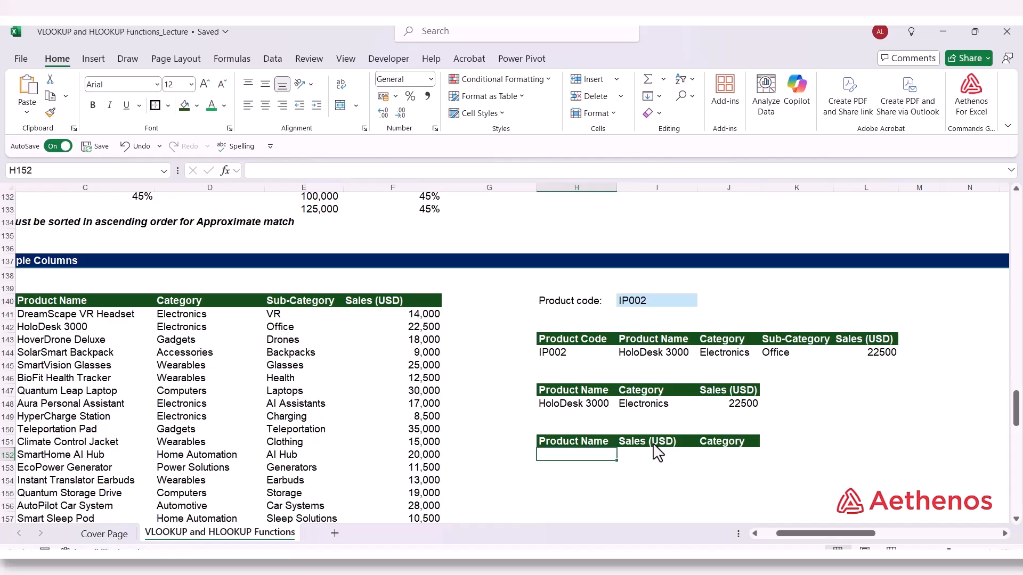
click(725, 443)
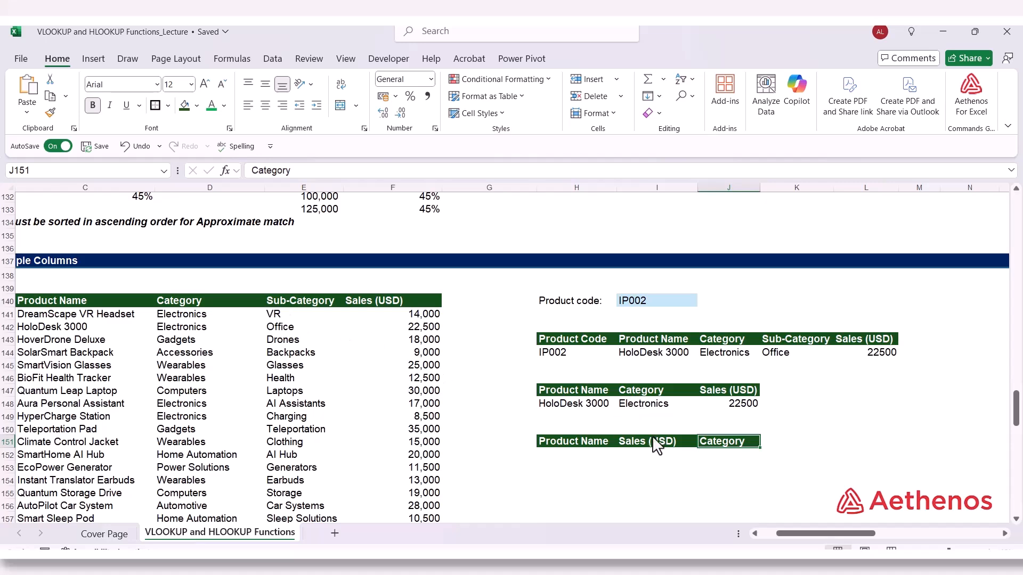
click(570, 465)
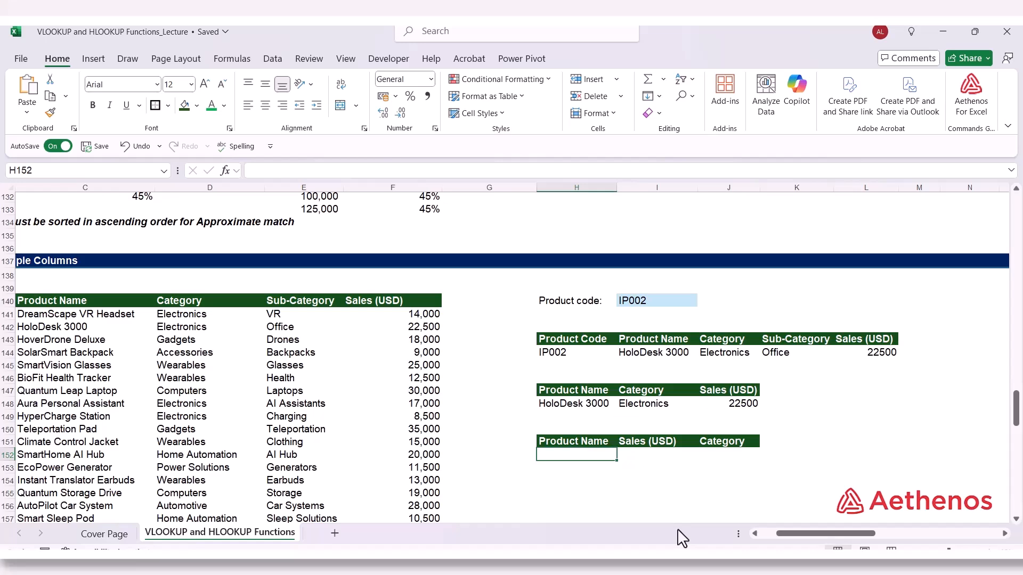
text(=VL)
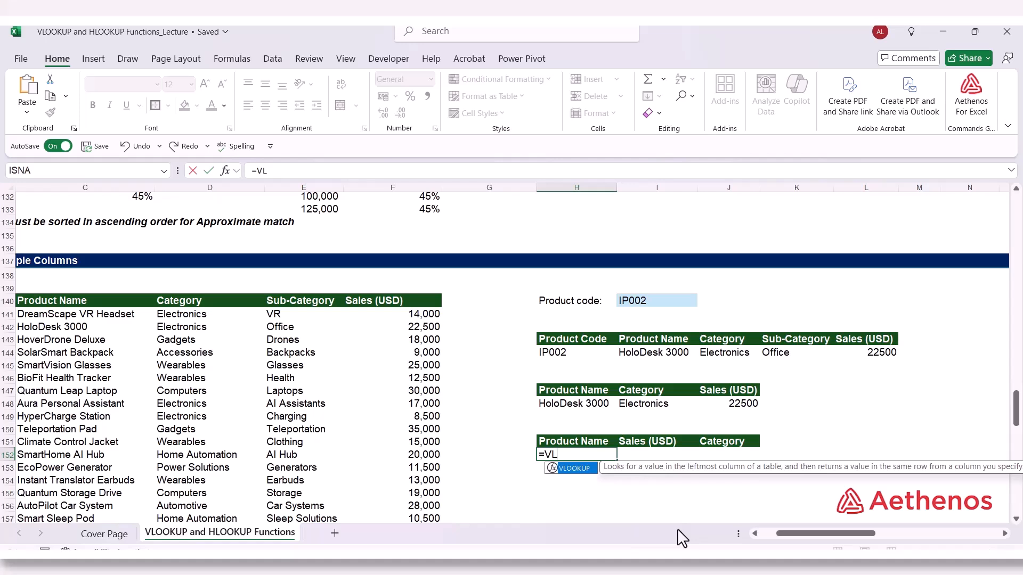
key(Tab)
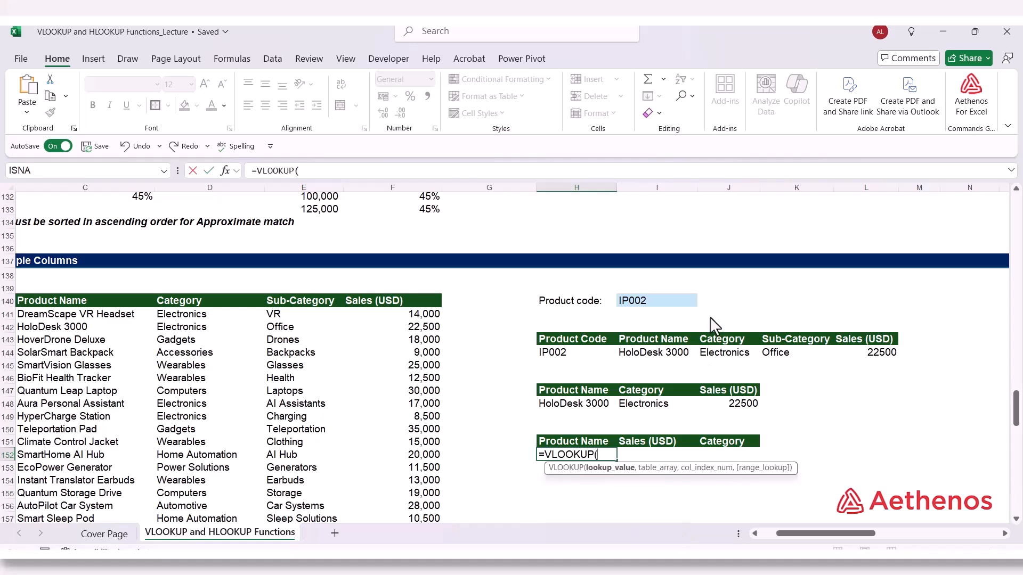
click(635, 301)
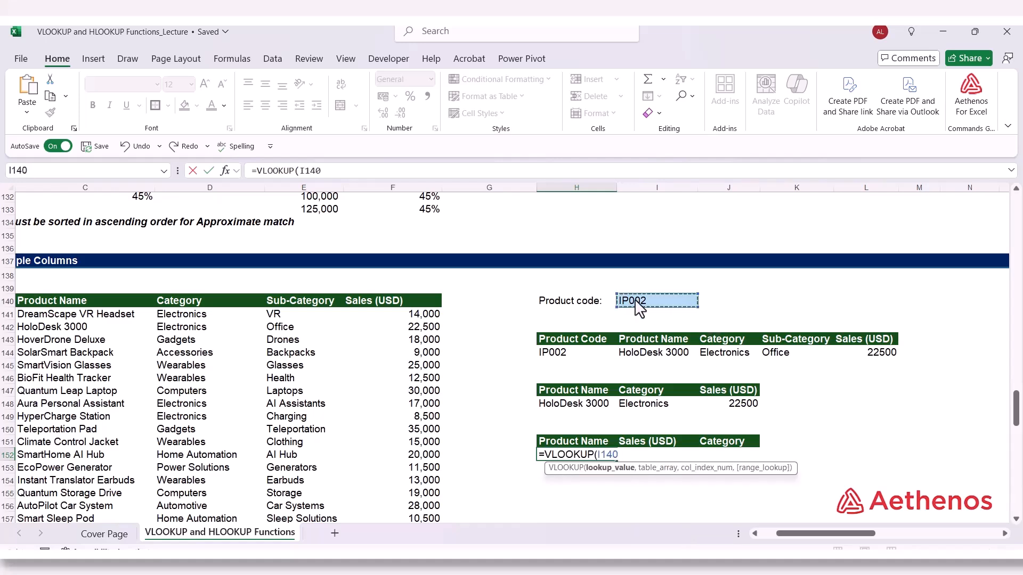
text(,)
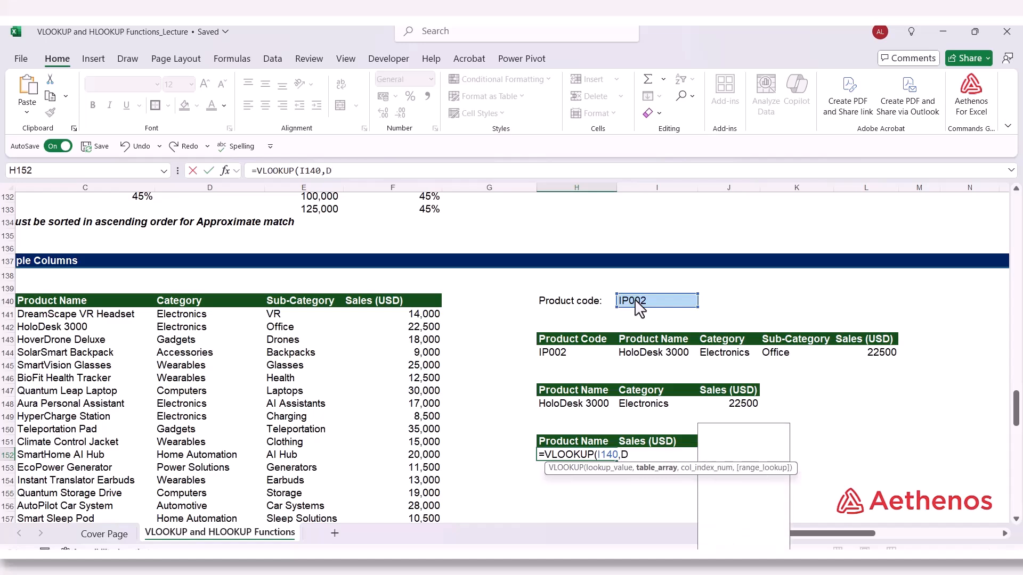
text(DA)
key(Tab)
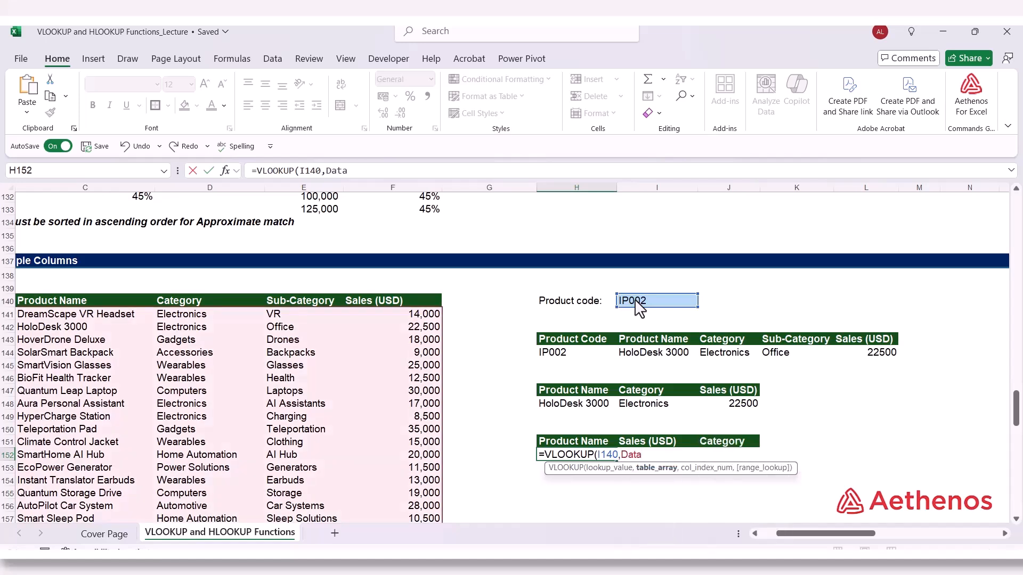
Complete the H152 formula with column array {2,5,3} and exact match FALSE to return name, sales and category
text(,)
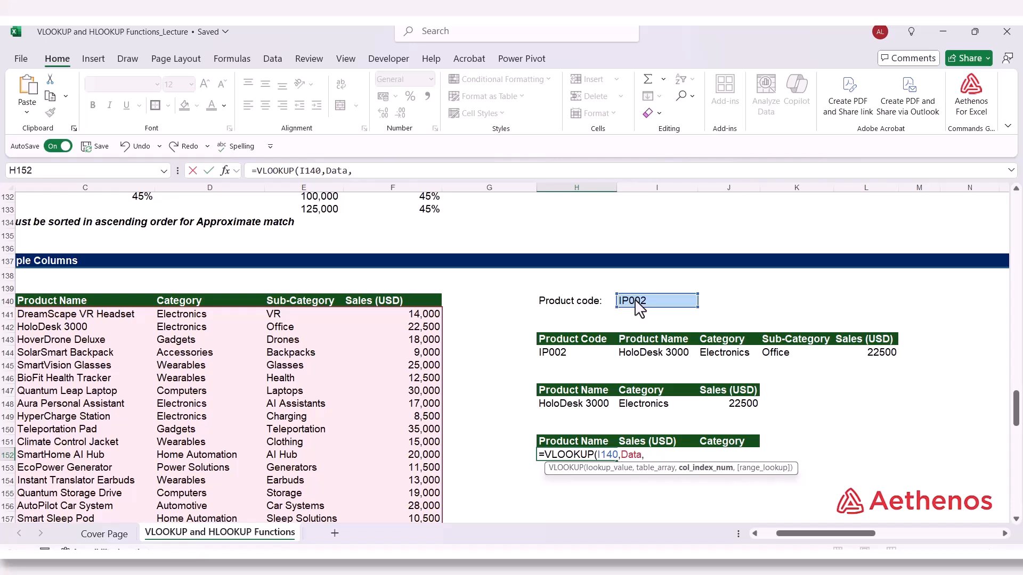
text({)
text(5,)
text(3},)
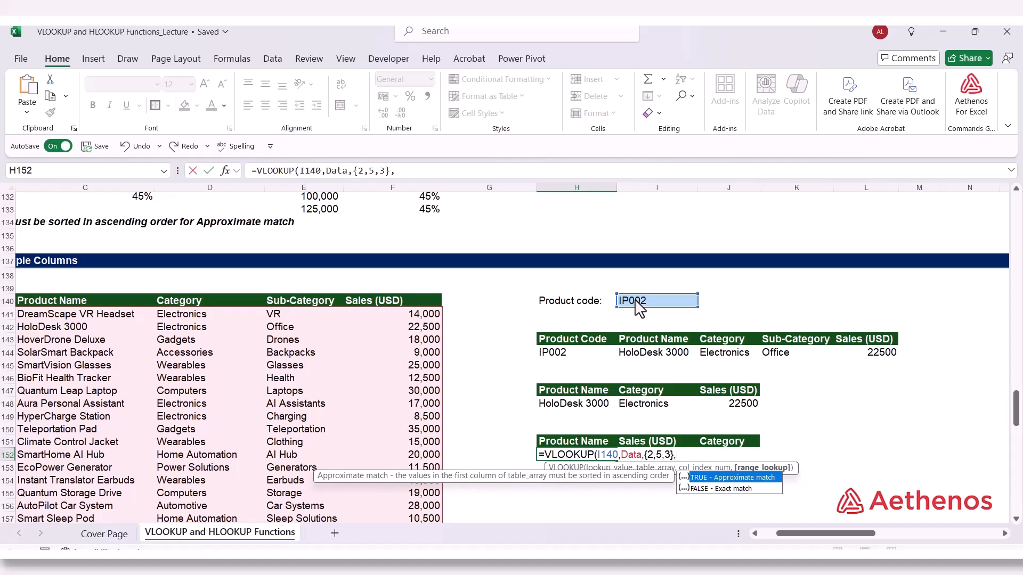
key(Down)
key(Tab)
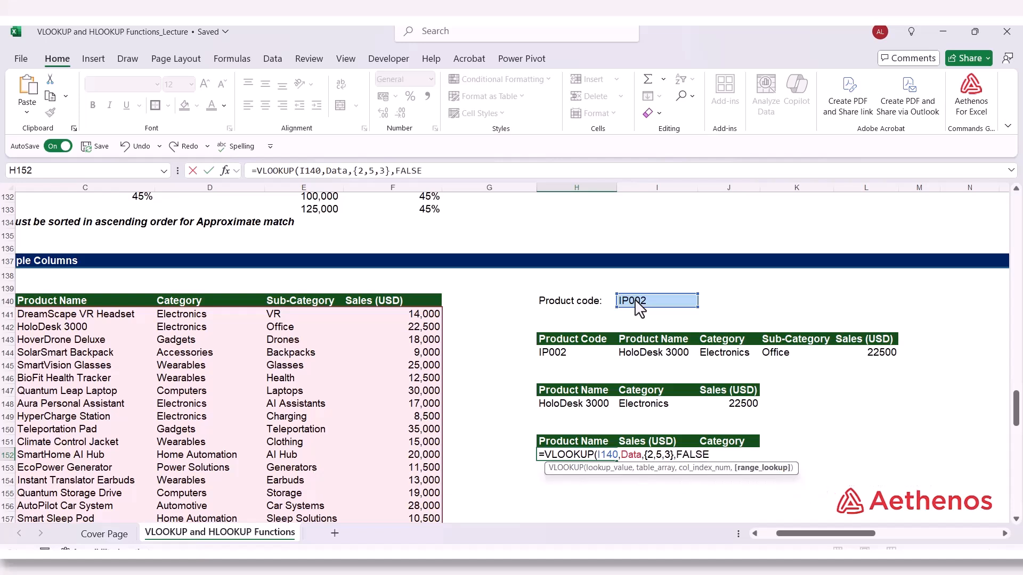
text())
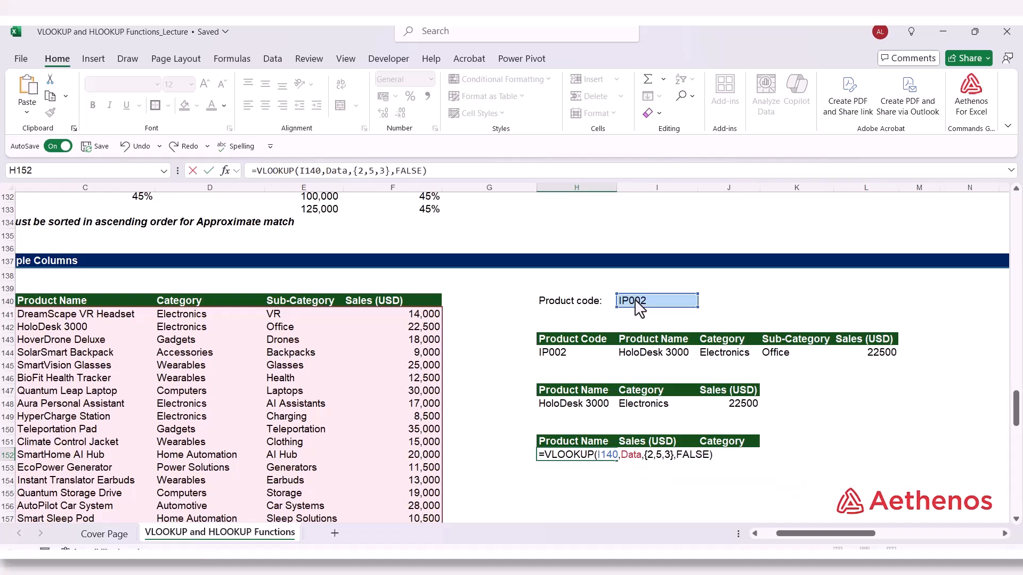
key(Return)
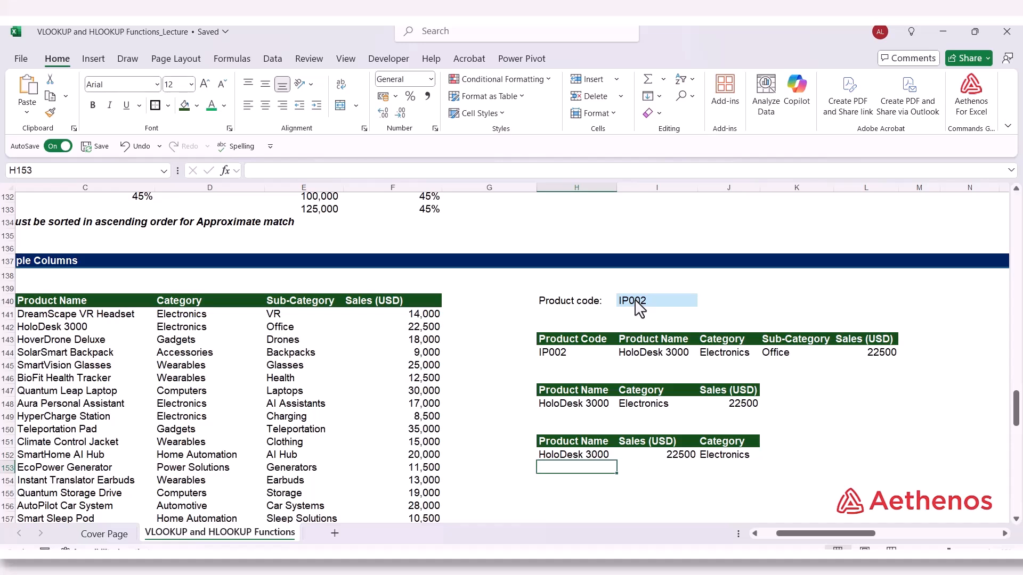
Inspect the spilled results in H152:J152 against their headers
click(608, 455)
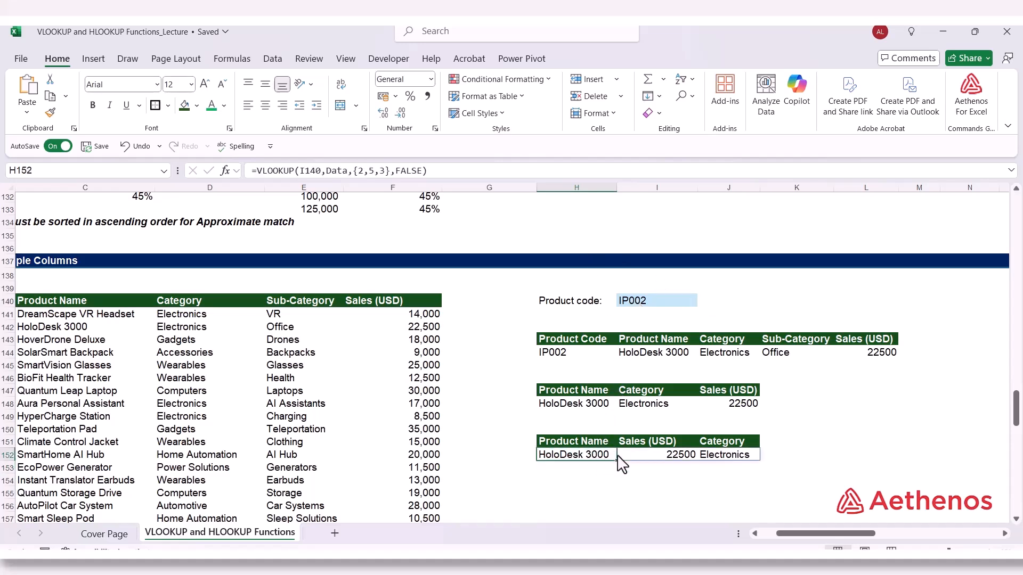
click(671, 456)
click(736, 457)
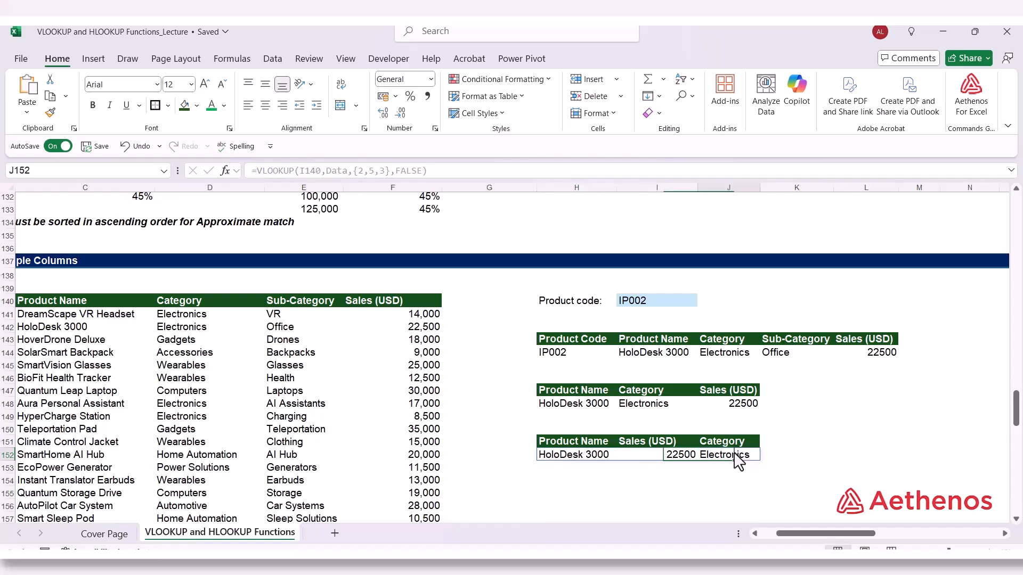
click(804, 438)
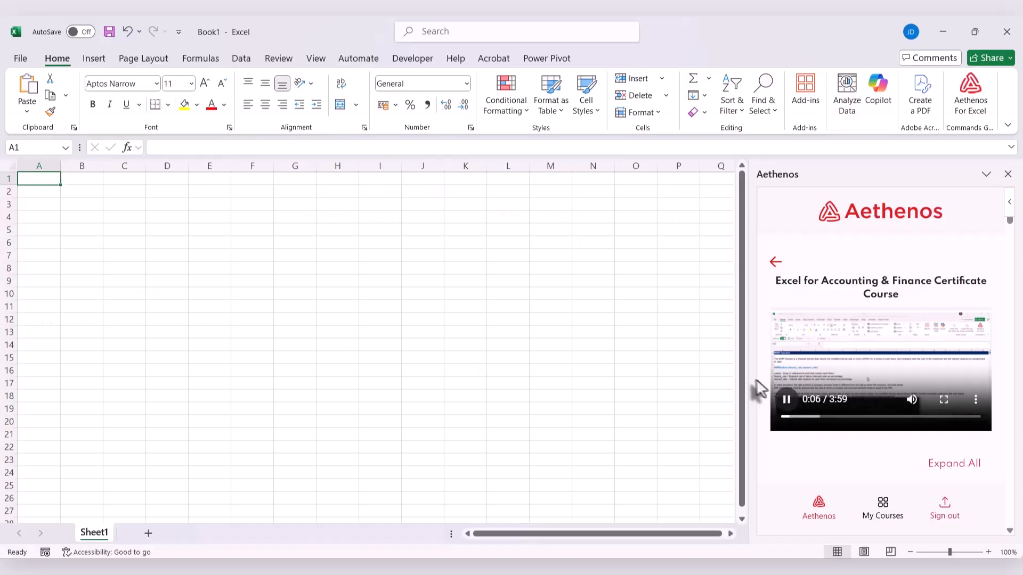
drag(756, 390, 524, 373)
scroll(678, 368, down, 2)
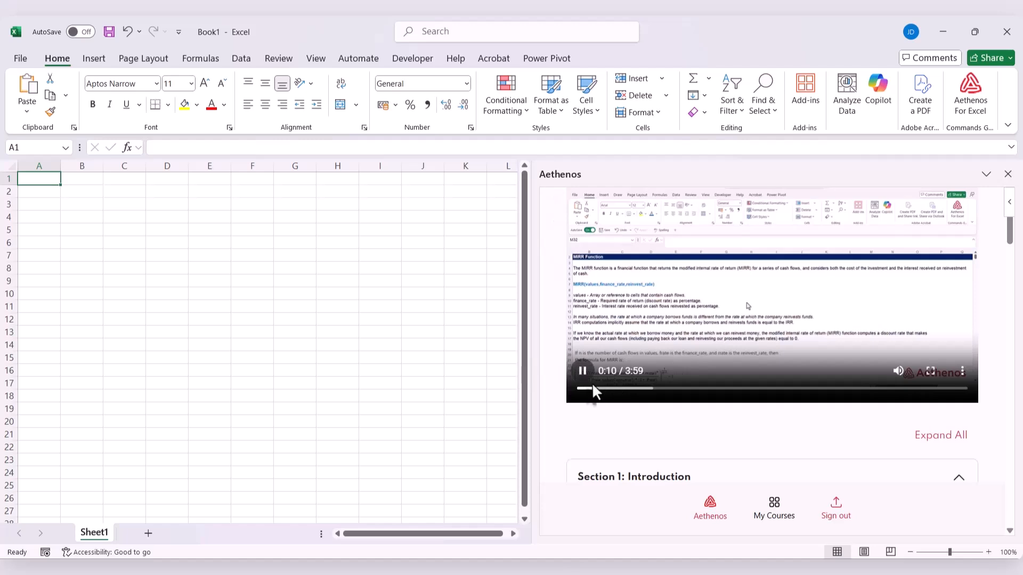
drag(591, 386, 552, 389)
scroll(548, 388, up, 1)
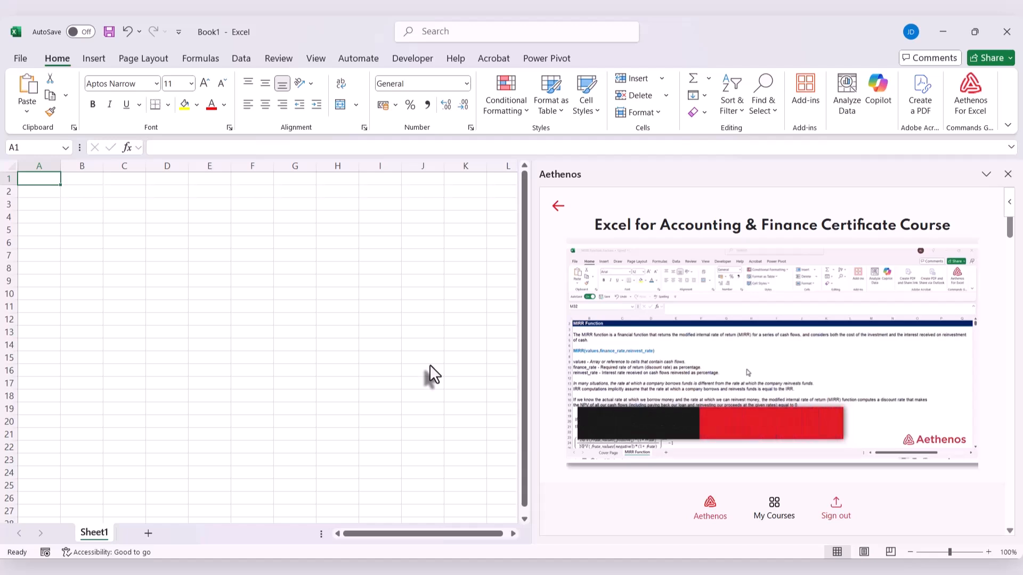
Switch the course video in the Aethenos pane to picture-in-picture mode
click(964, 438)
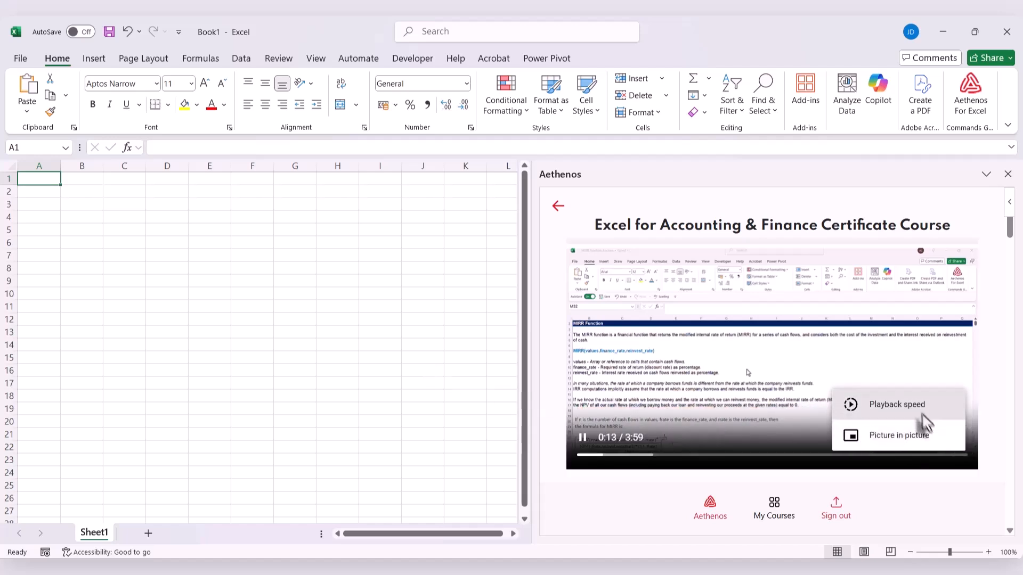
click(912, 436)
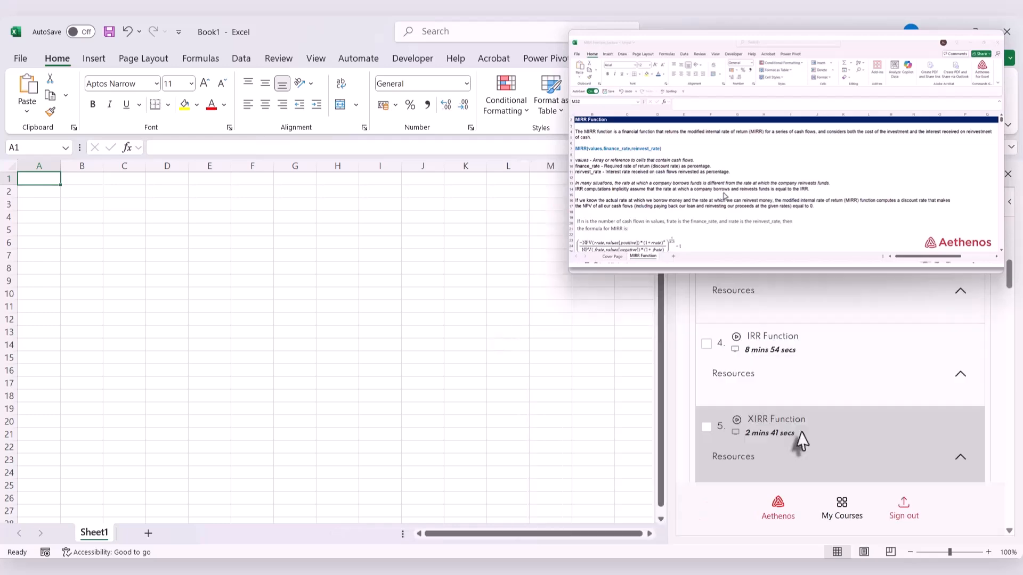
Load MIRR Function_Lecture.xlsx from the MIRR Function lesson resources and open its MIRR Function sheet
scroll(801, 434, down, 3)
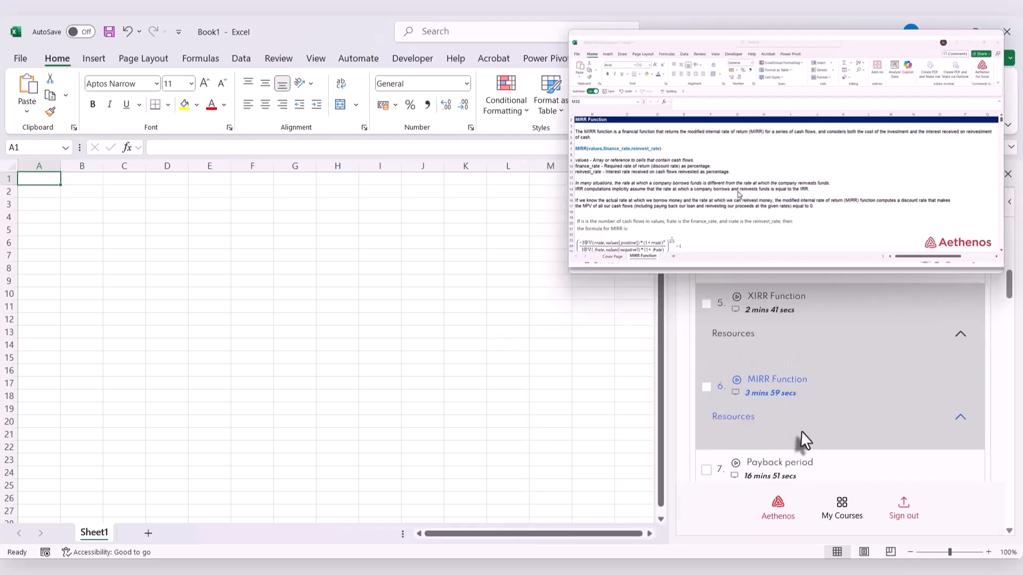
click(958, 339)
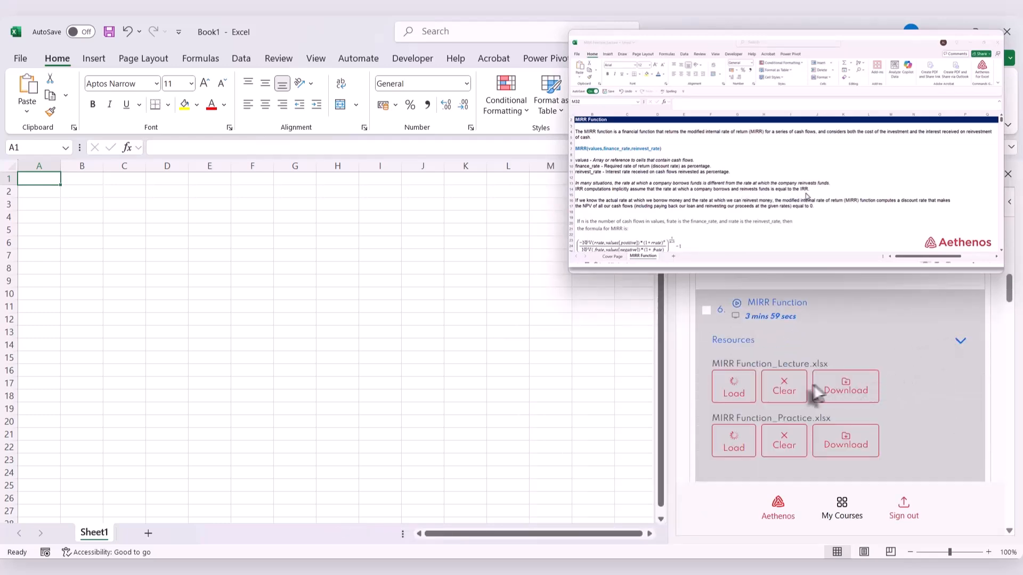
click(729, 450)
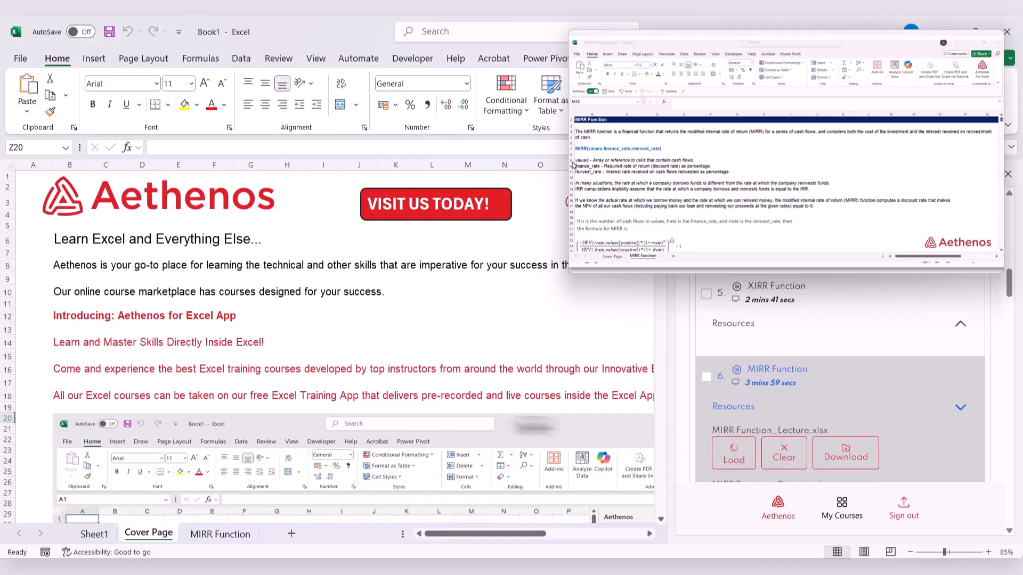
click(220, 534)
scroll(349, 450, up, 1)
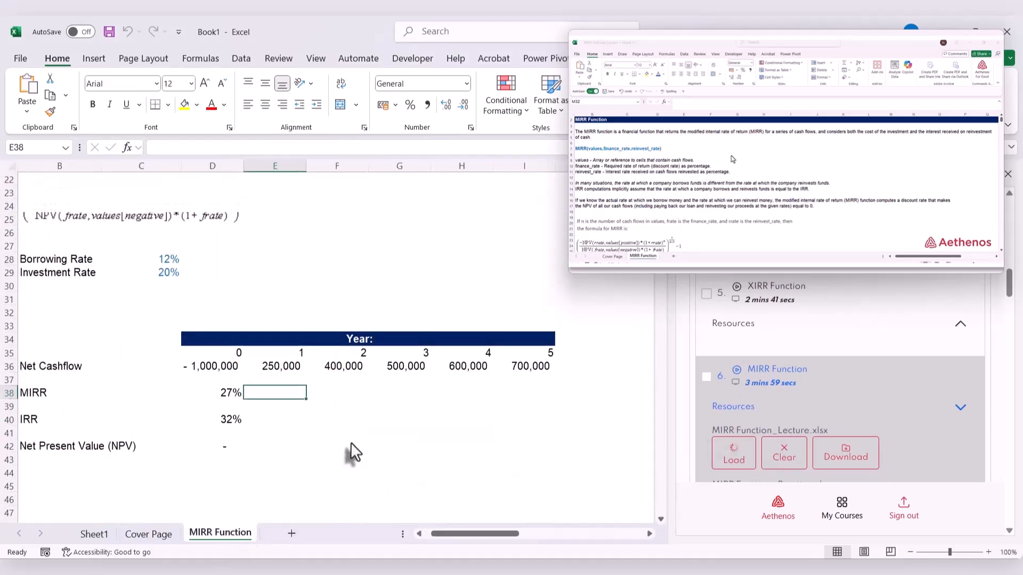
scroll(350, 450, up, 1)
mouse_move(437, 534)
mouse_down()
mouse_move(457, 534)
mouse_move(429, 545)
mouse_up()
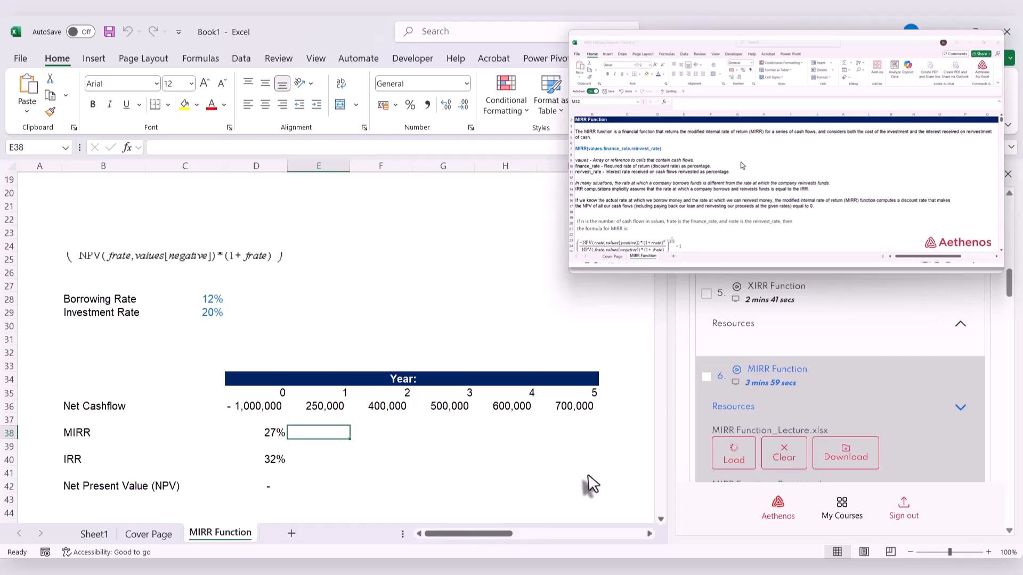
Resize the floating video window and widen the Aethenos add-in pane
mouse_move(763, 266)
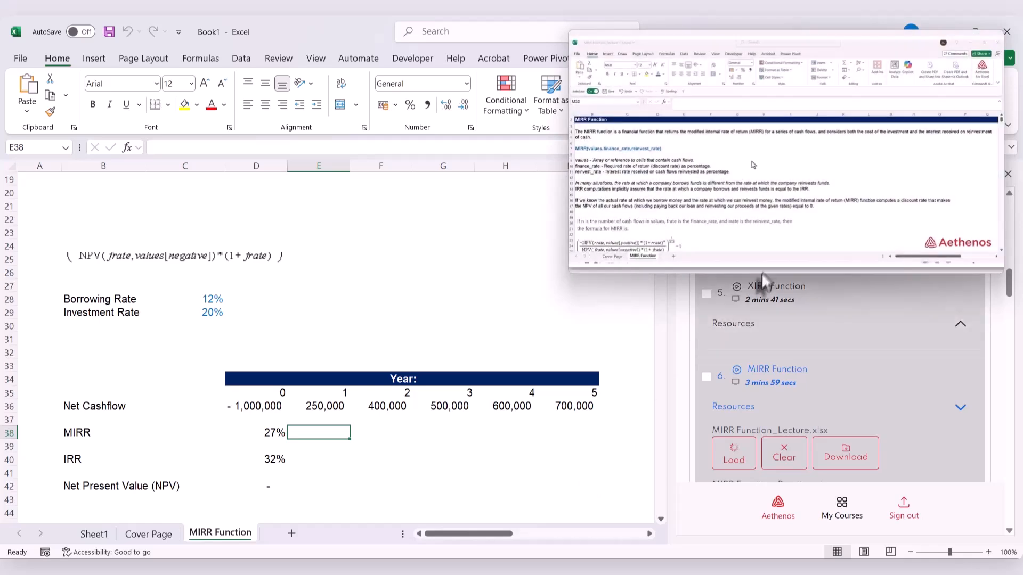
drag(765, 271, 776, 337)
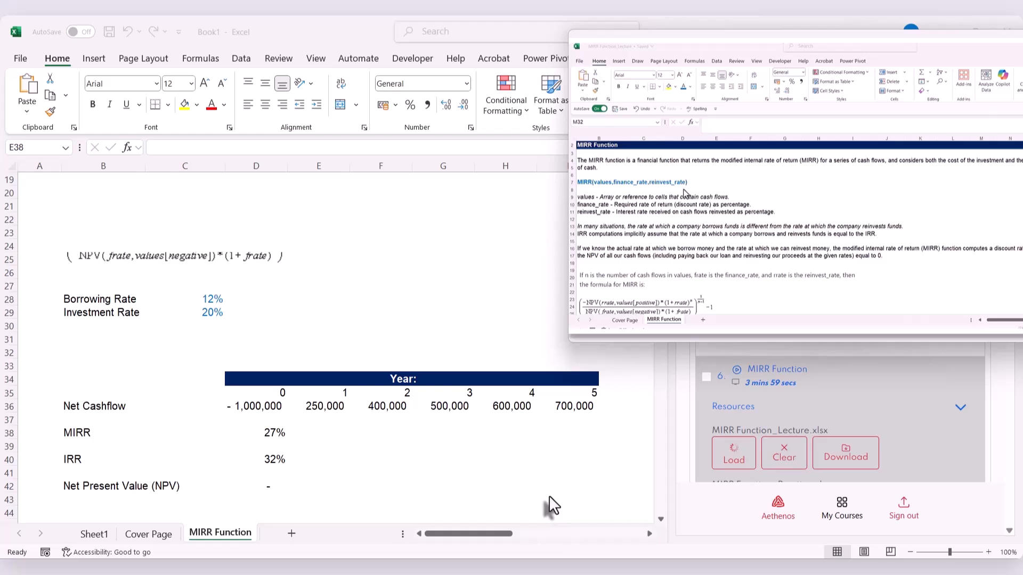
scroll(549, 495, up, 6)
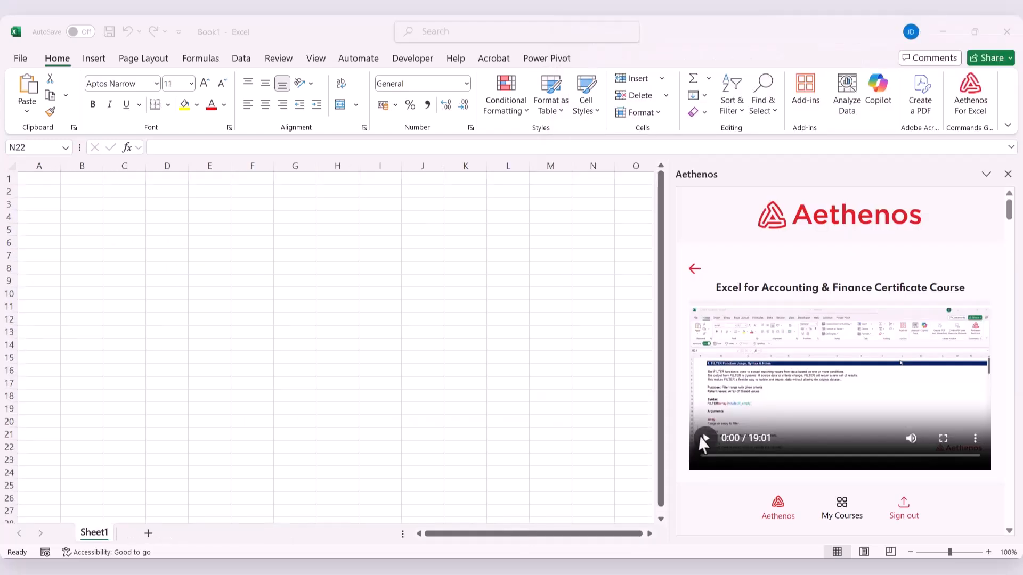
click(703, 442)
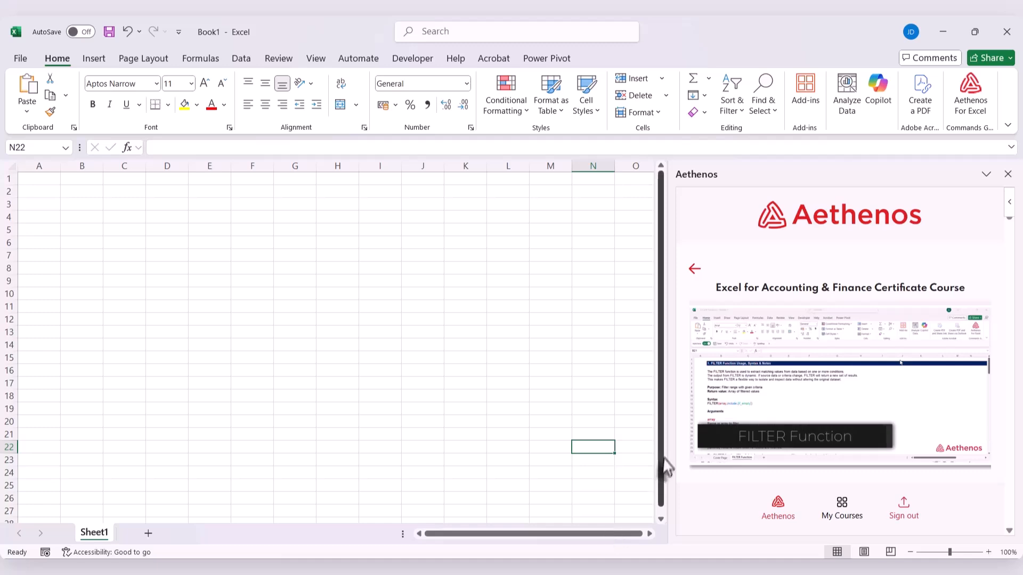
drag(669, 446, 496, 455)
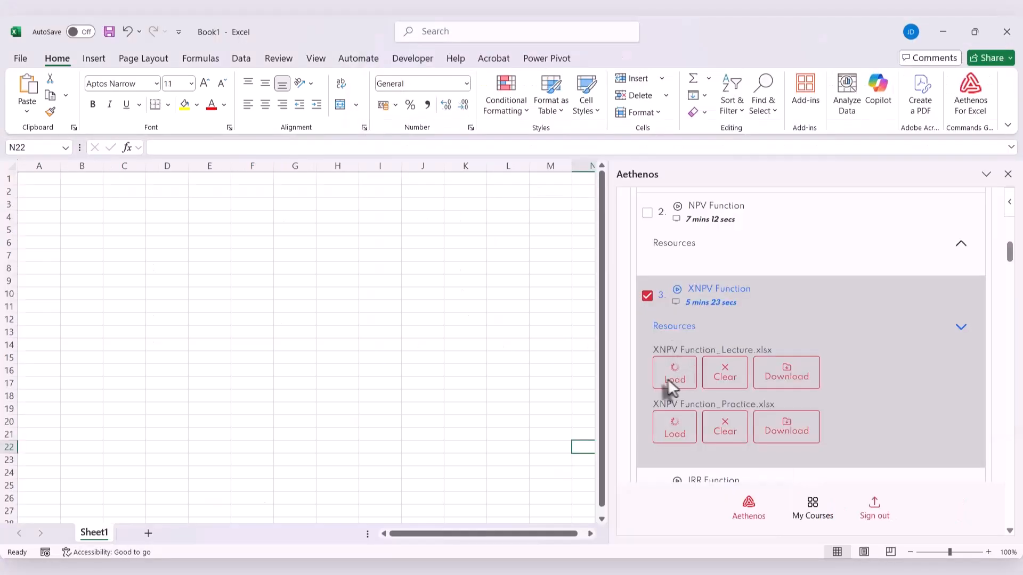
Load XNPV Function_Lecture.xlsx from the XNPV Function lesson and open its XNPV Function sheet
click(666, 376)
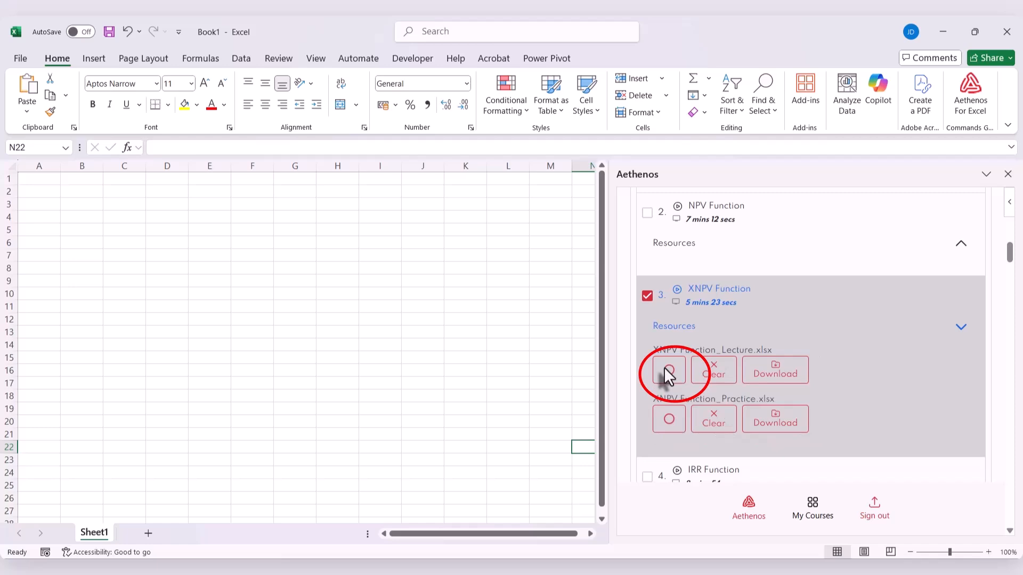
click(218, 532)
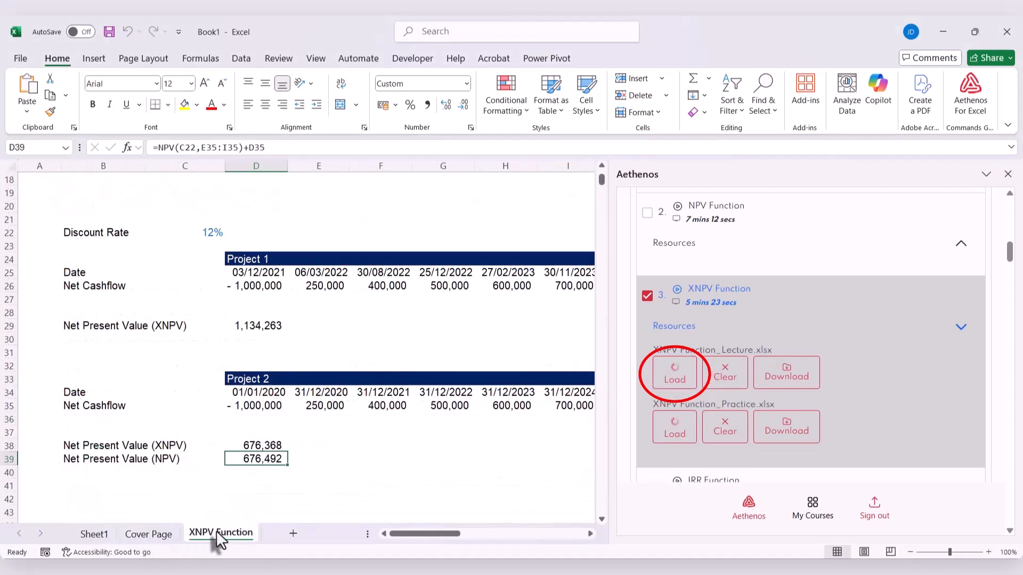
Load IRR Function_Lecture.xlsx from the IRR Function lesson resources and open its IRR Function sheet
drag(609, 447, 693, 445)
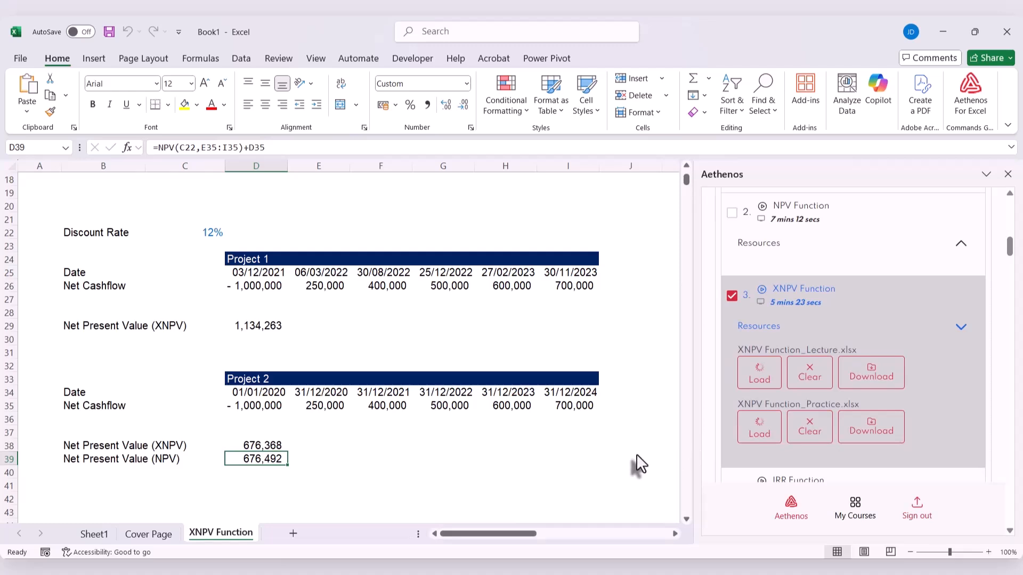
click(815, 379)
scroll(789, 373, down, 4)
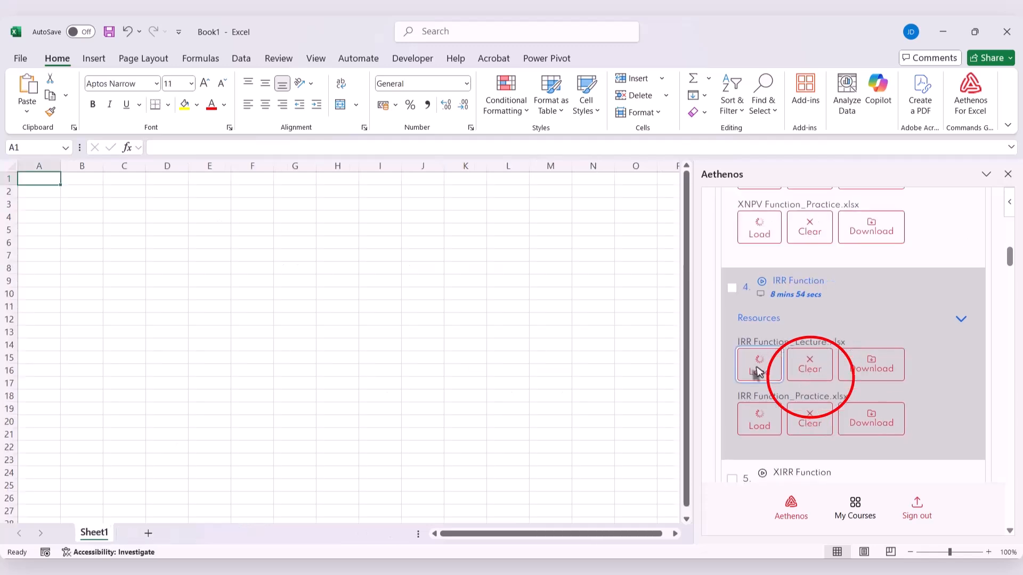
click(756, 366)
click(223, 535)
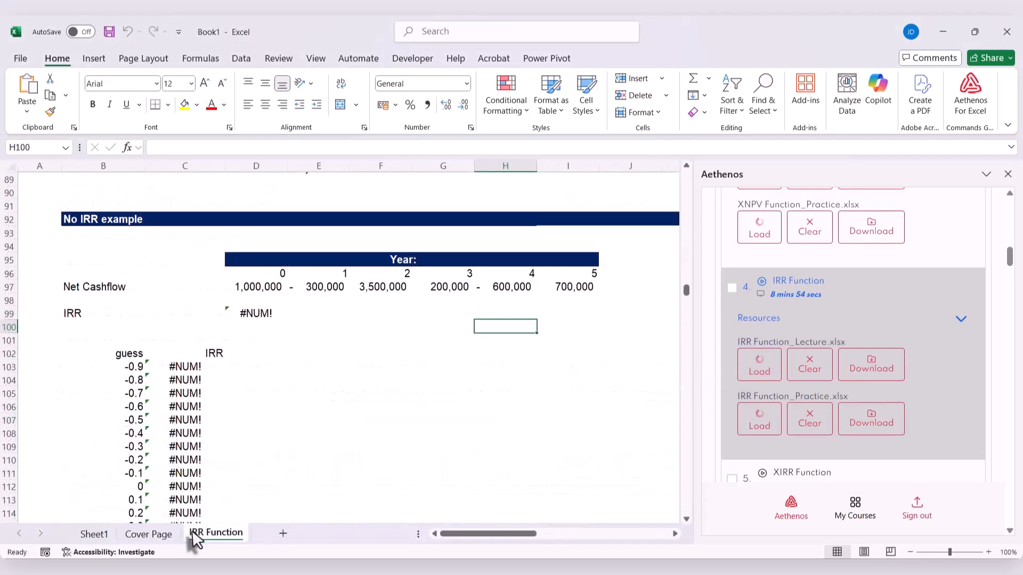
scroll(374, 436, up, 20)
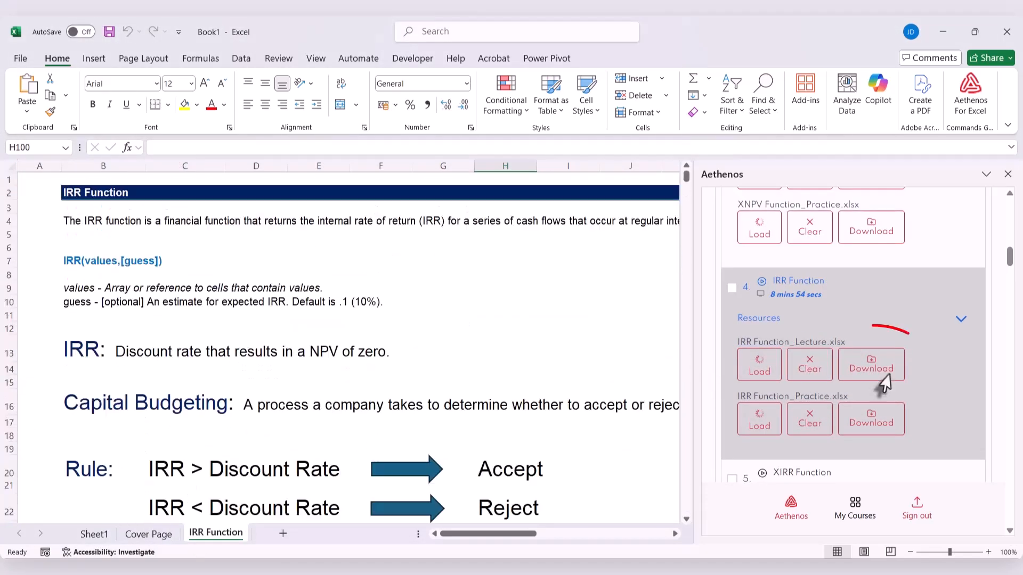
Download IRR Function_Lecture.xlsx from the IRR Function lesson resources
click(880, 368)
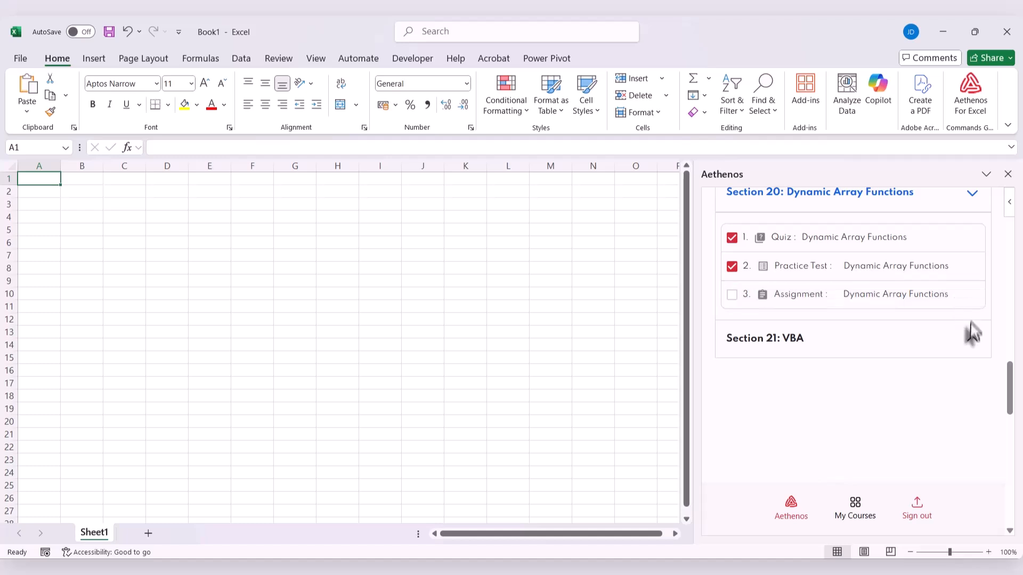
click(971, 341)
scroll(971, 341, down, 1)
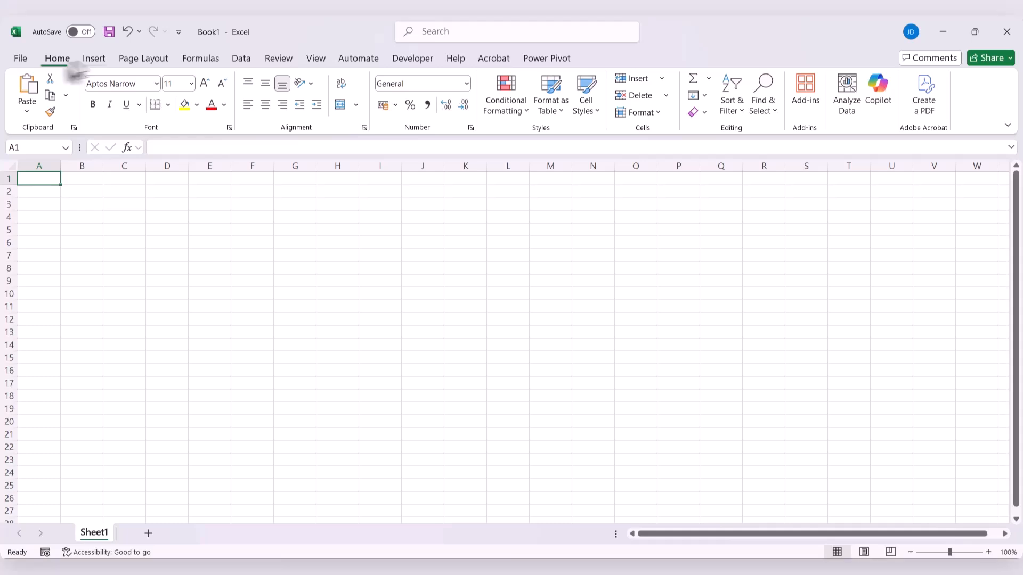
Search the add-ins for Aethen and open the Aethenos for Excel add-in in a blank workbook
click(806, 96)
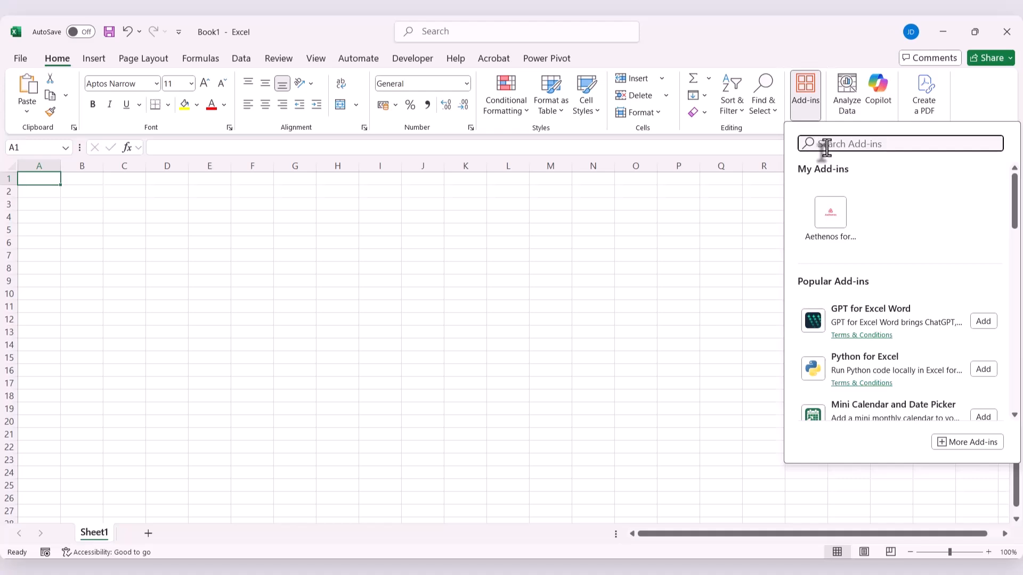
text(Aethe)
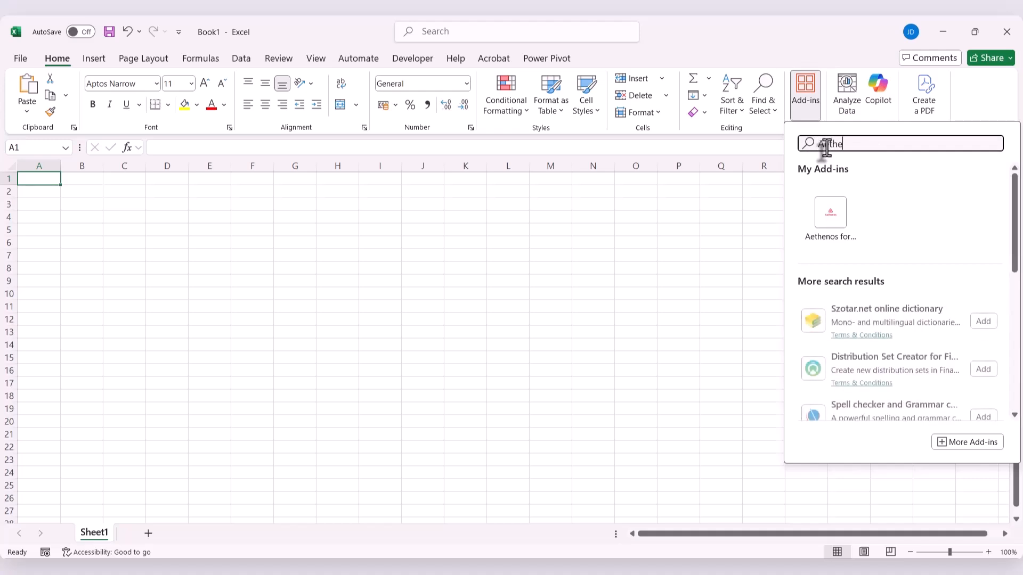
text(n)
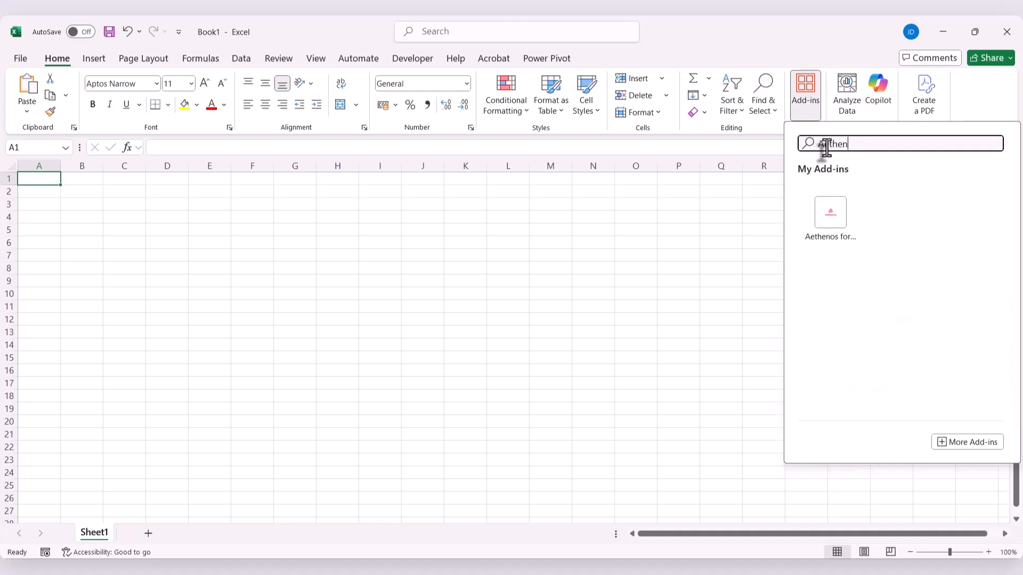
click(817, 226)
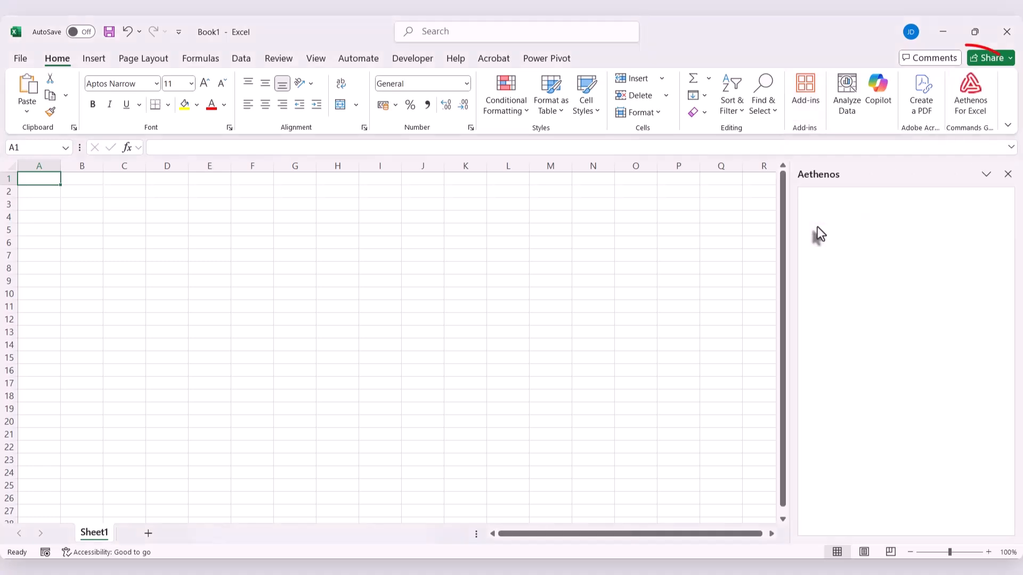
Start the Aethenos add-in and log in with the saved account credentials
scroll(1003, 405, down, 2)
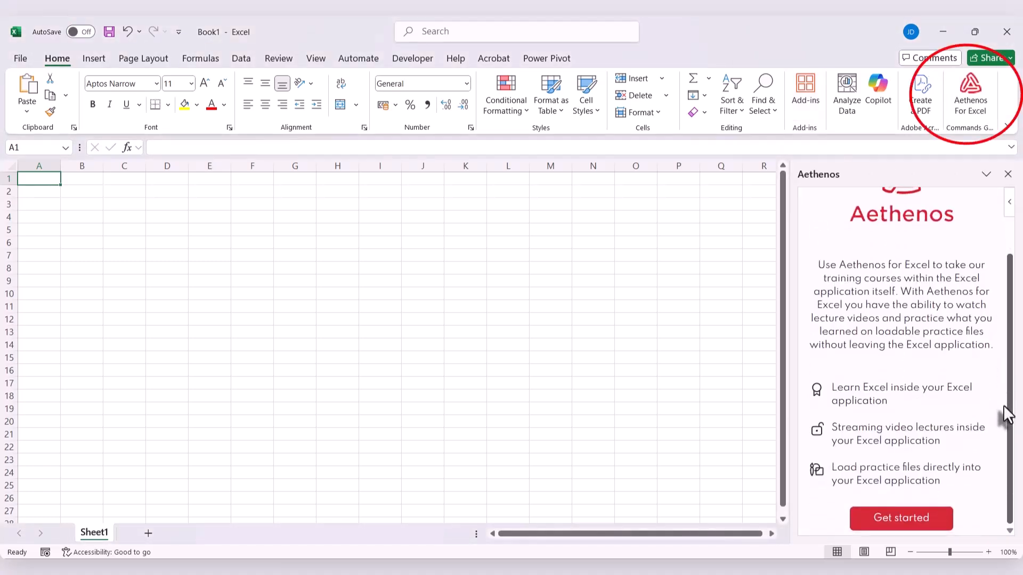
click(903, 518)
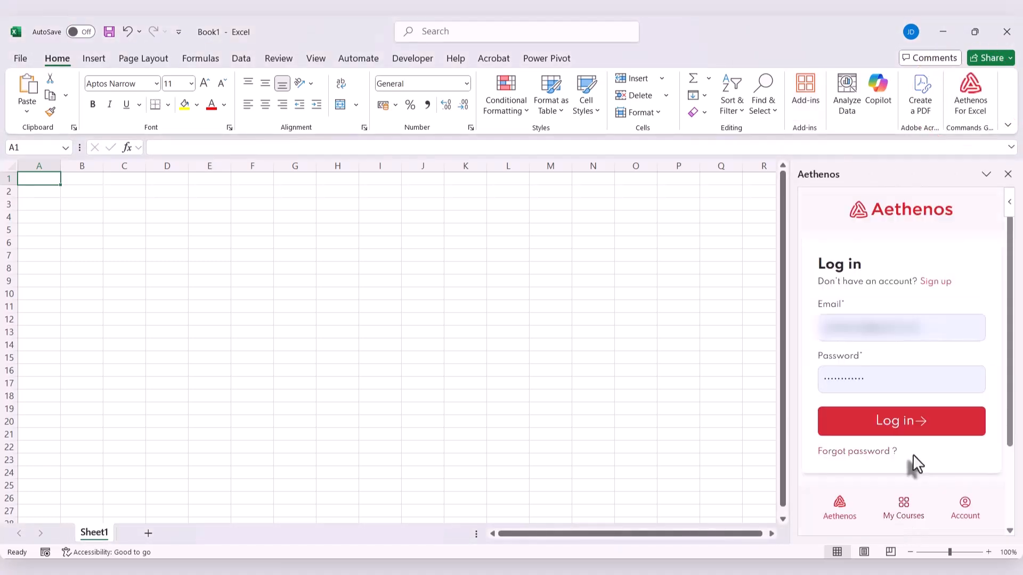
click(855, 417)
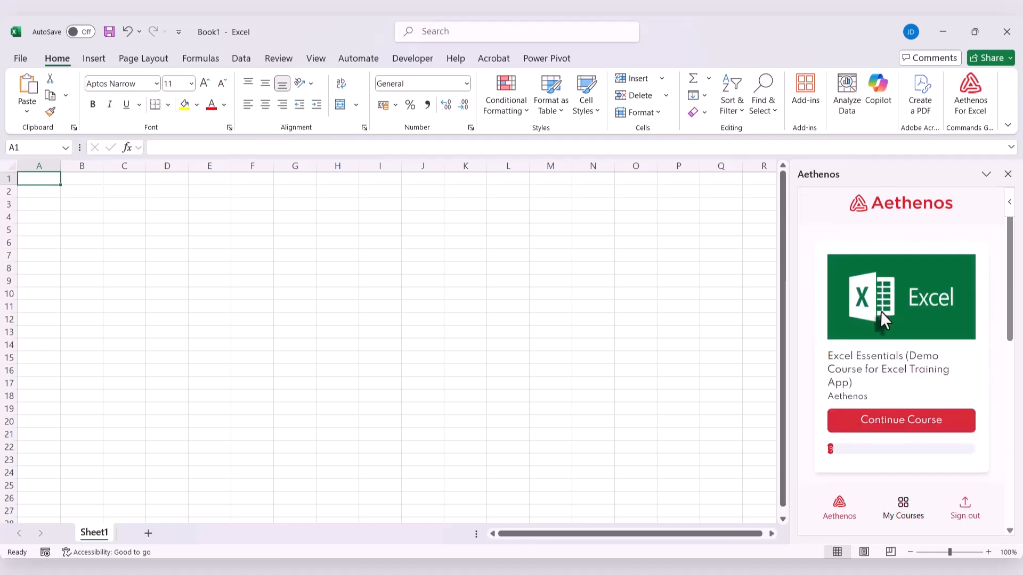
Browse the list of available courses in the Aethenos pane
scroll(881, 311, down, 2)
scroll(881, 313, down, 2)
scroll(881, 313, down, 3)
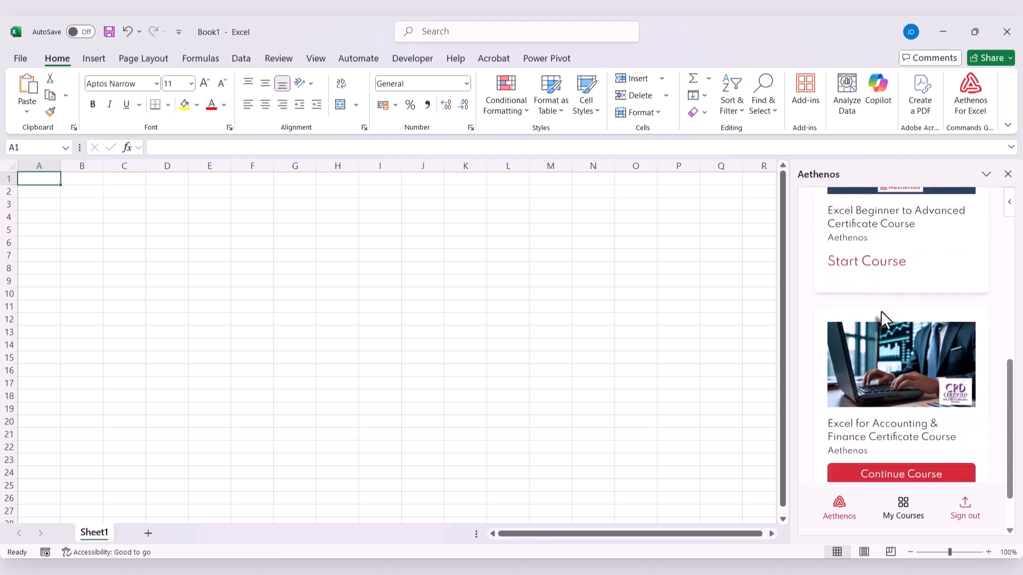